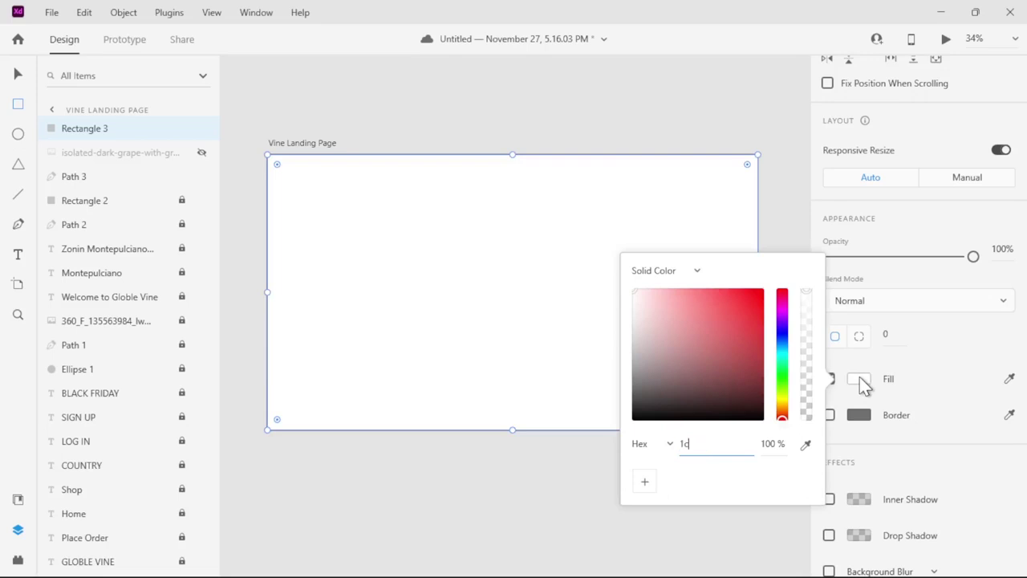
Fill the artboard-sized rectangle with near-black and apply a background blur with amount 8, brightness 5 and opacity 5%.
key("Return")
left_click(915, 383)
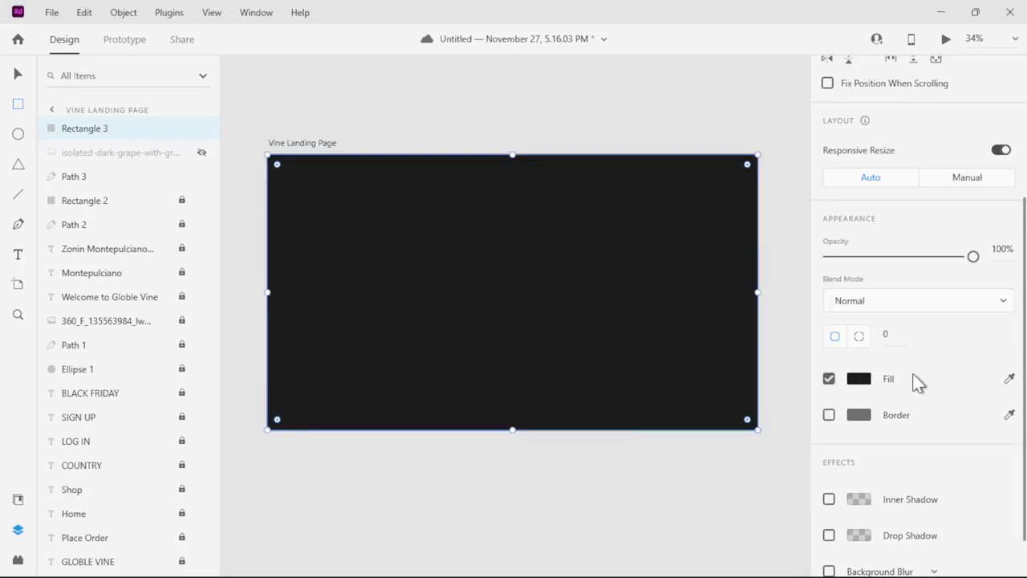
scroll(914, 383, "down", 2)
scroll(901, 521, "down", 2)
left_click_drag(921, 446, 870, 454)
mouse_move(927, 481)
left_mouse_down()
mouse_move(901, 484)
mouse_move(914, 484)
left_mouse_up()
mouse_move(853, 518)
left_mouse_down()
mouse_move(901, 520)
mouse_move(858, 518)
left_mouse_up()
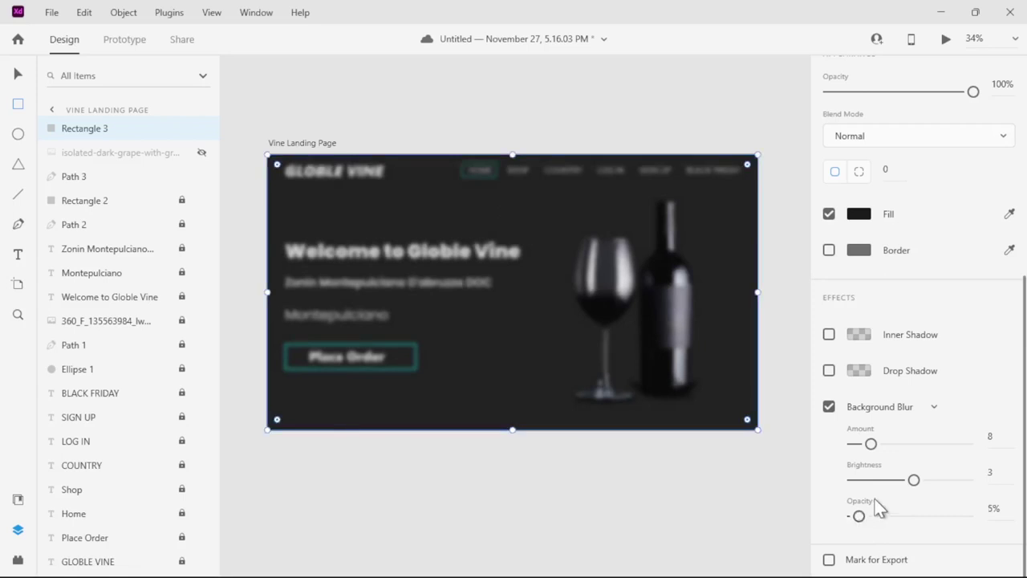
left_click_drag(919, 491, 920, 491)
left_click_drag(871, 446, 873, 447)
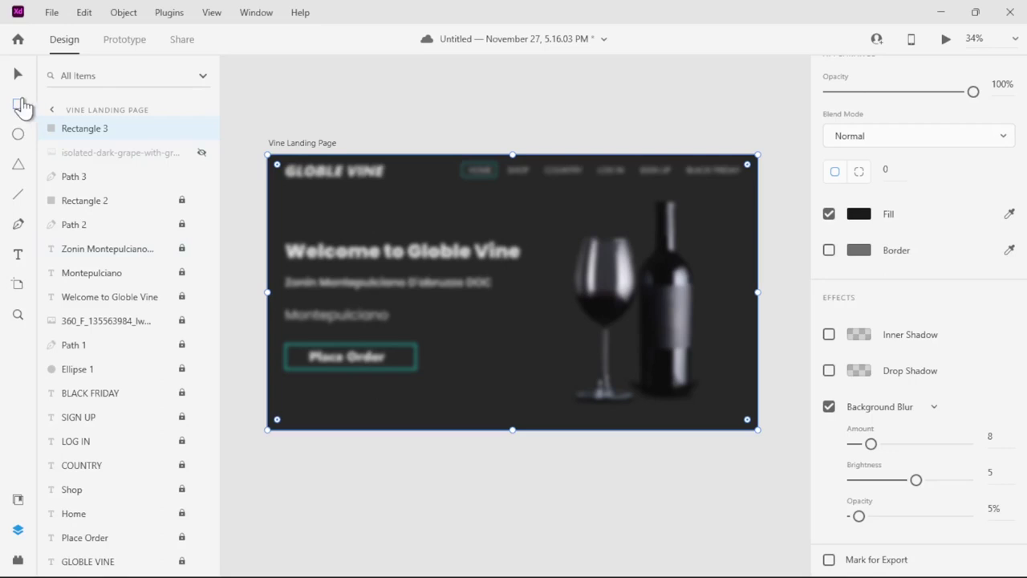
left_click(248, 89)
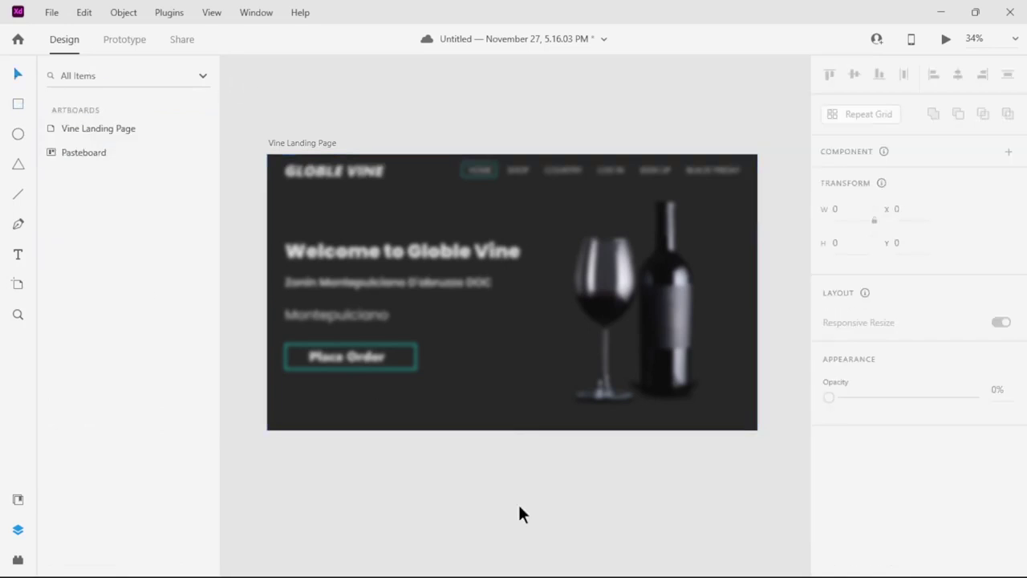
Draw a rectangle about 1322 × 781 over the middle of the artboard and shift it to about X 281, Y 150.
left_click(23, 115)
mouse_move(328, 194)
left_mouse_down()
mouse_move(384, 303)
mouse_move(666, 392)
left_mouse_up()
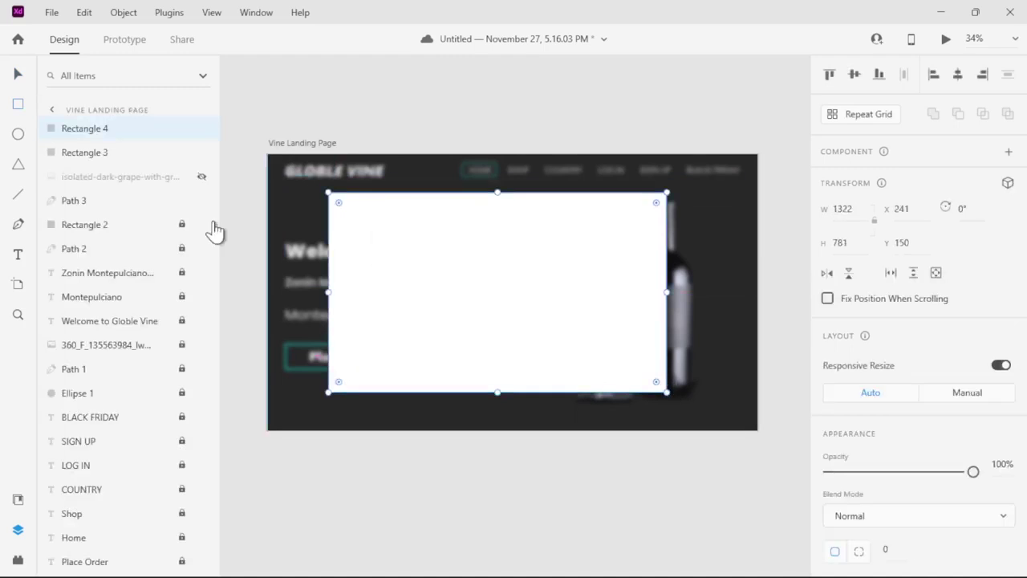
left_click(17, 76)
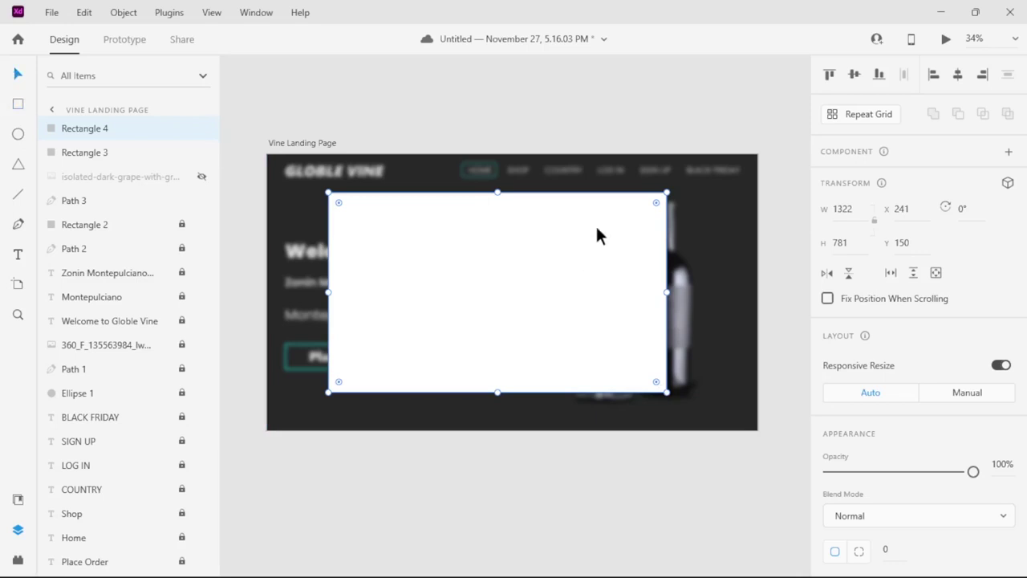
left_click_drag(489, 289, 499, 283)
Round the new rectangle's corners to a radius of about 24 and remove its border.
scroll(575, 258, "up", 5)
scroll(575, 257, "up", 1)
scroll(574, 257, "right", 5)
left_click_drag(638, 139, 635, 143)
scroll(1011, 391, "down", 4)
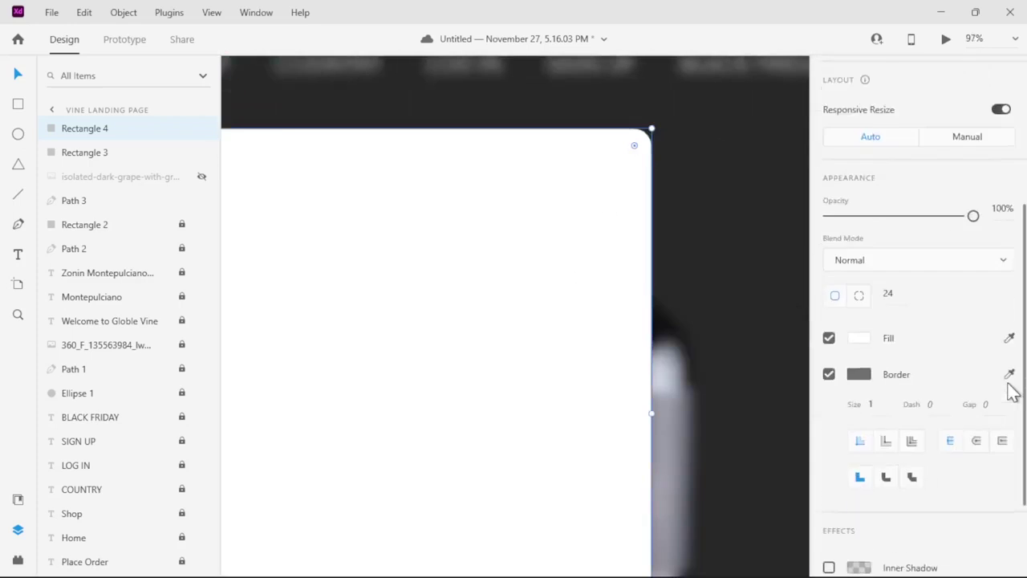
left_click(829, 371)
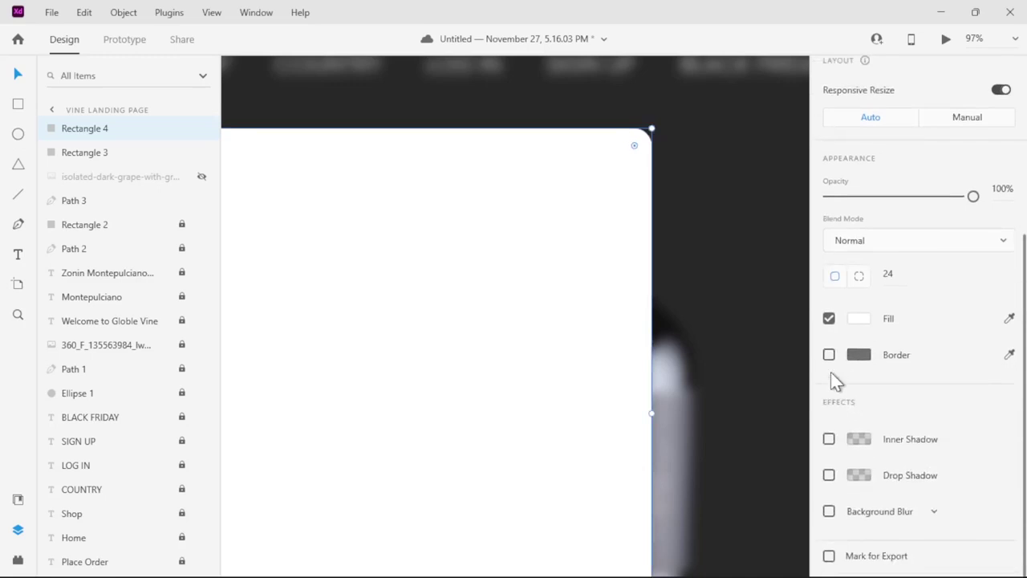
Set the rounded rectangle's fill color to hex 1c1c1c.
scroll(493, 393, "down", 6)
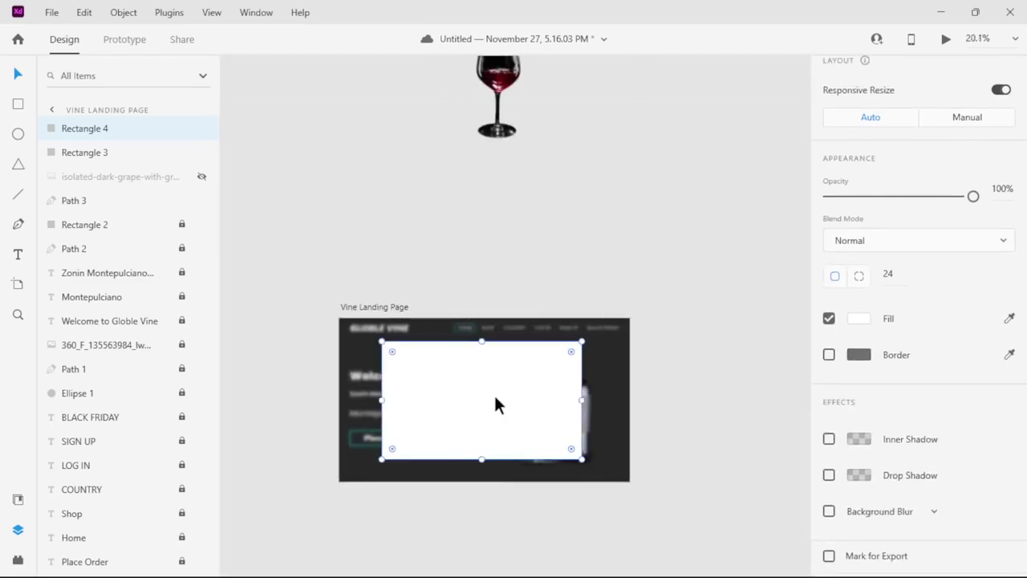
scroll(494, 393, "up", 3)
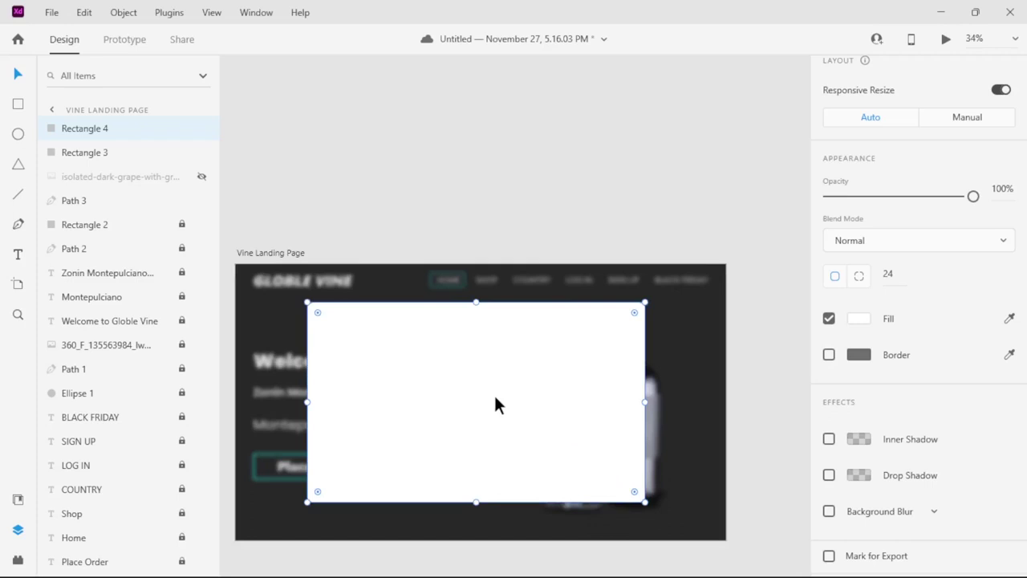
scroll(493, 404, "down", 2)
scroll(494, 404, "left", 1)
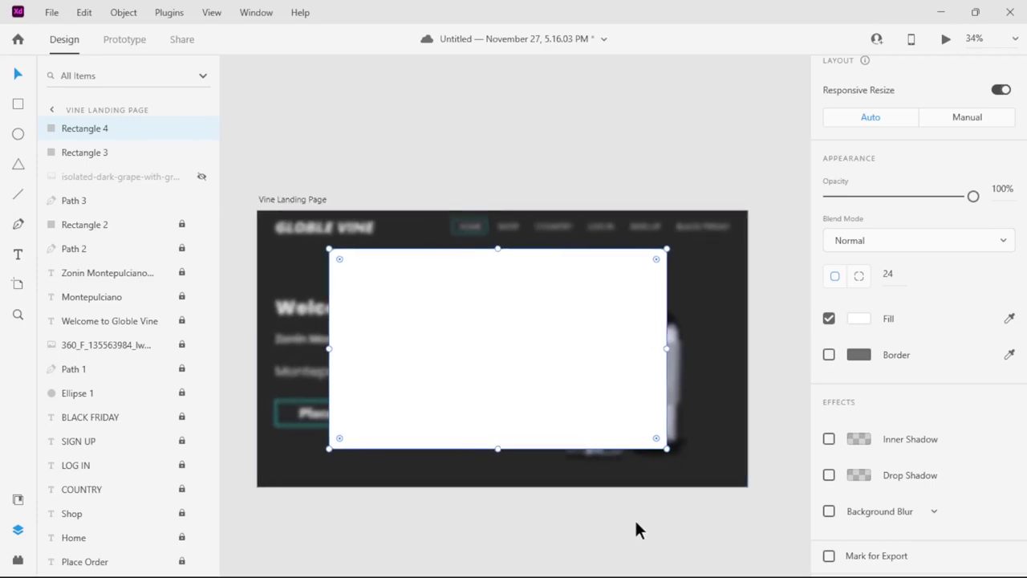
left_click(859, 321)
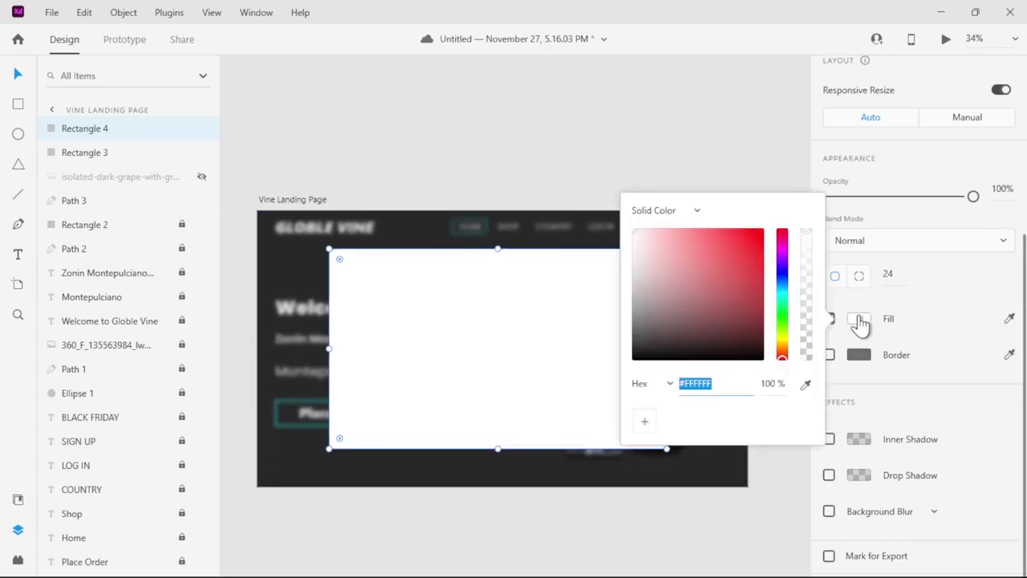
type("1c1c1c")
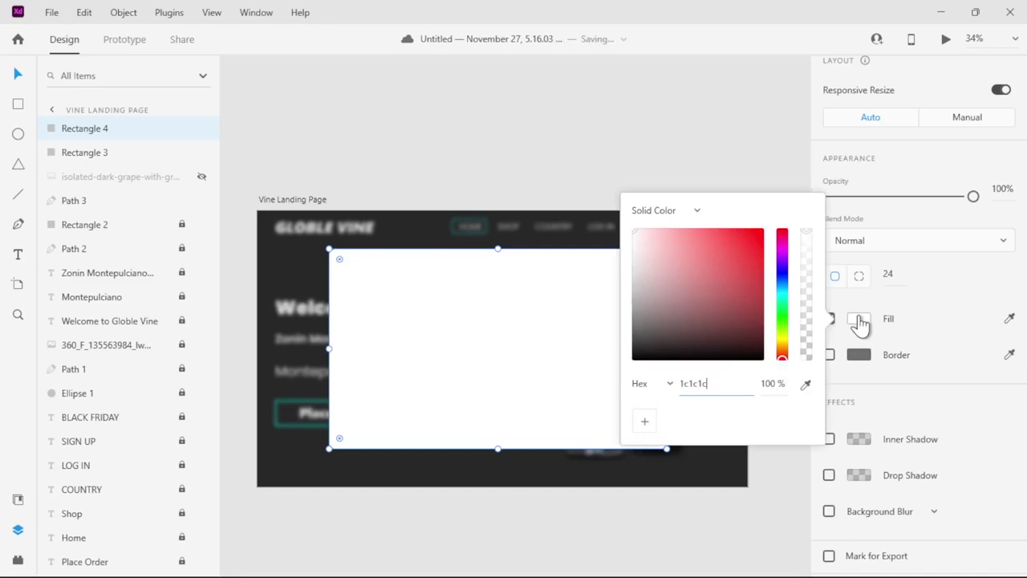
key("Return")
left_click(945, 307)
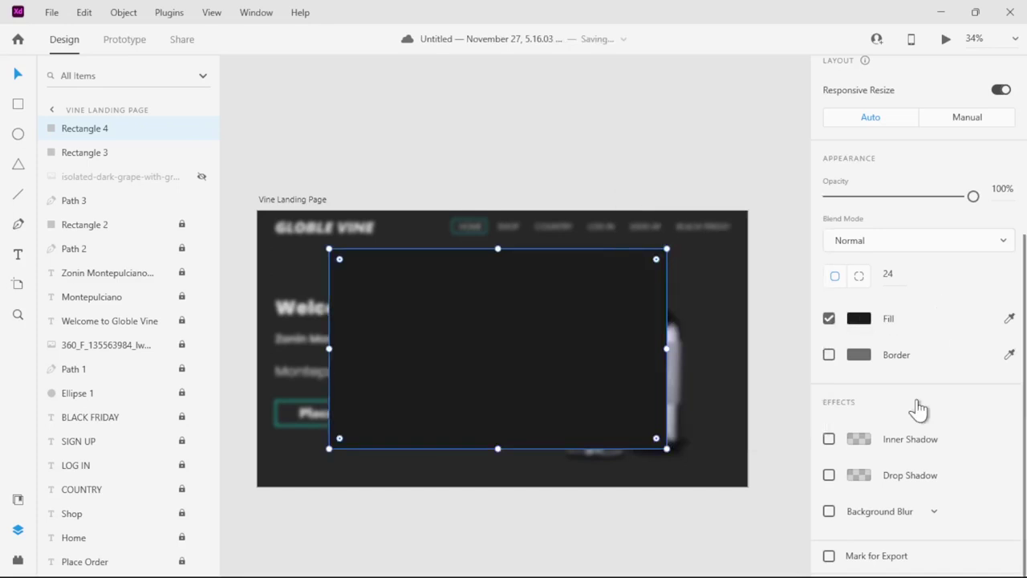
Add a drop shadow to the rounded rectangle with X and Y offsets of 30.
left_click(829, 478)
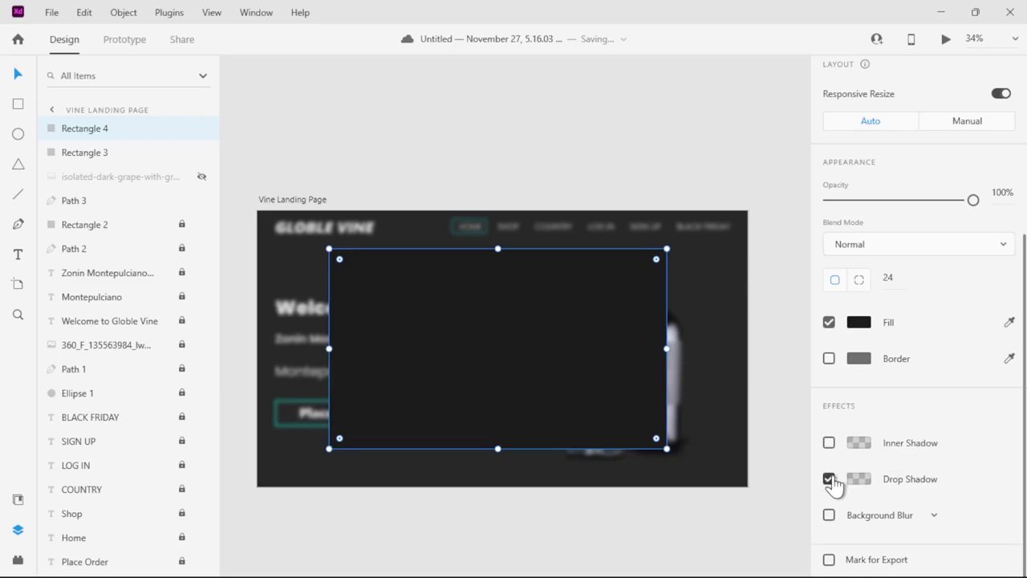
left_click(929, 508)
type("30")
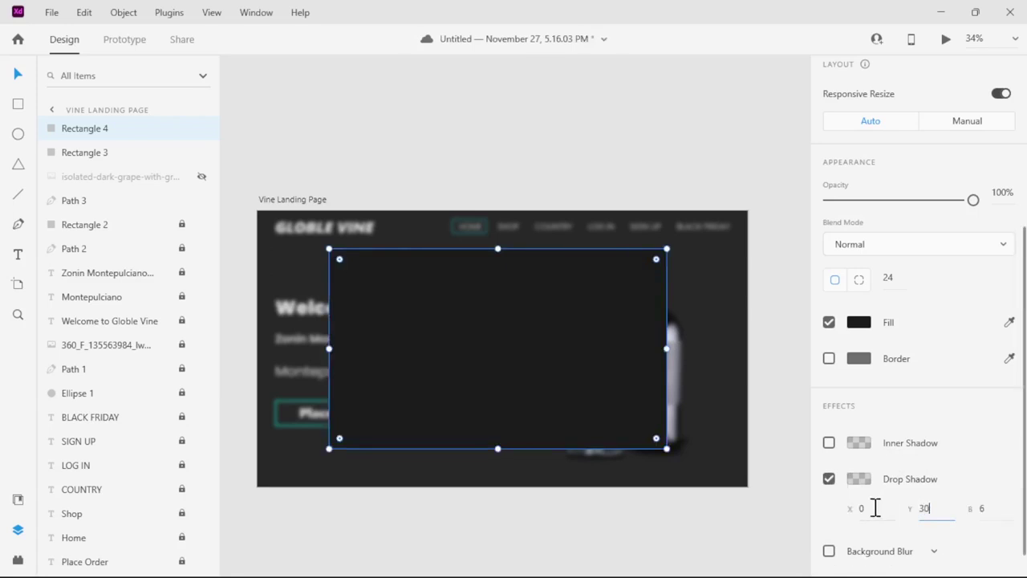
left_click(861, 510)
type("30")
key("Return")
left_click(706, 553)
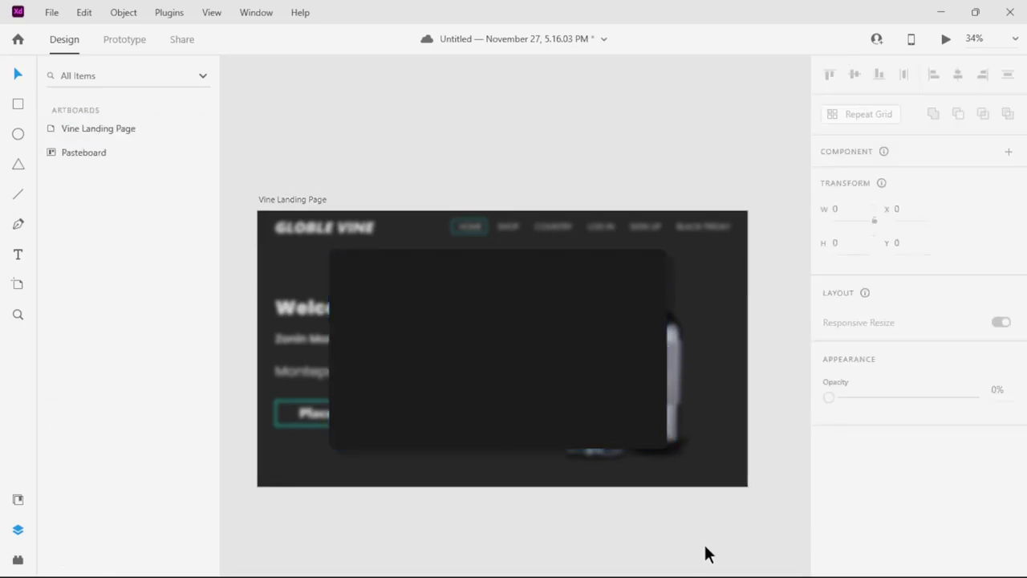
Reduce the rounded rectangle's drop shadow offsets to X 6 and Y 18.
left_click(582, 406)
scroll(898, 470, "down", 5)
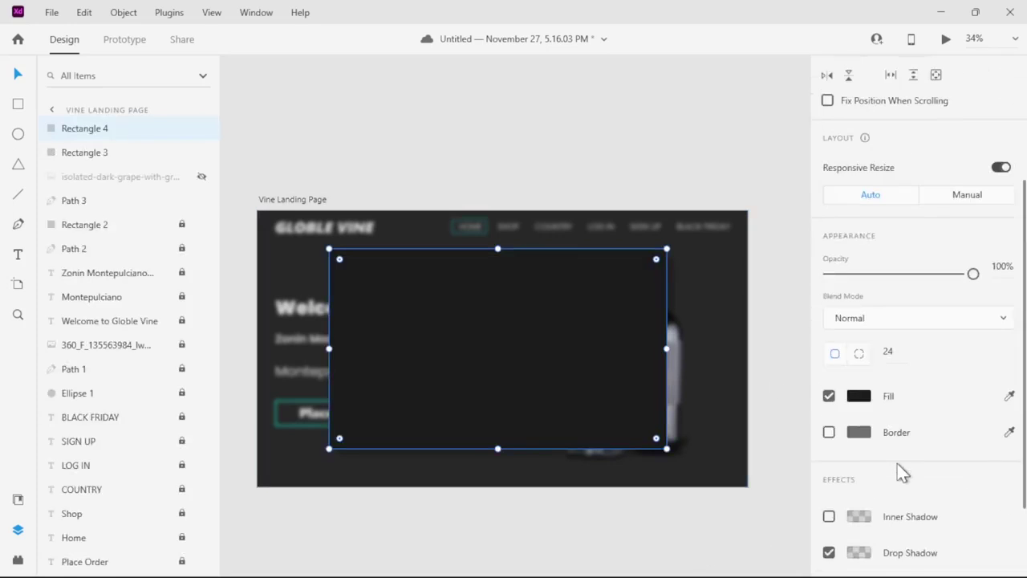
scroll(901, 472, "down", 1)
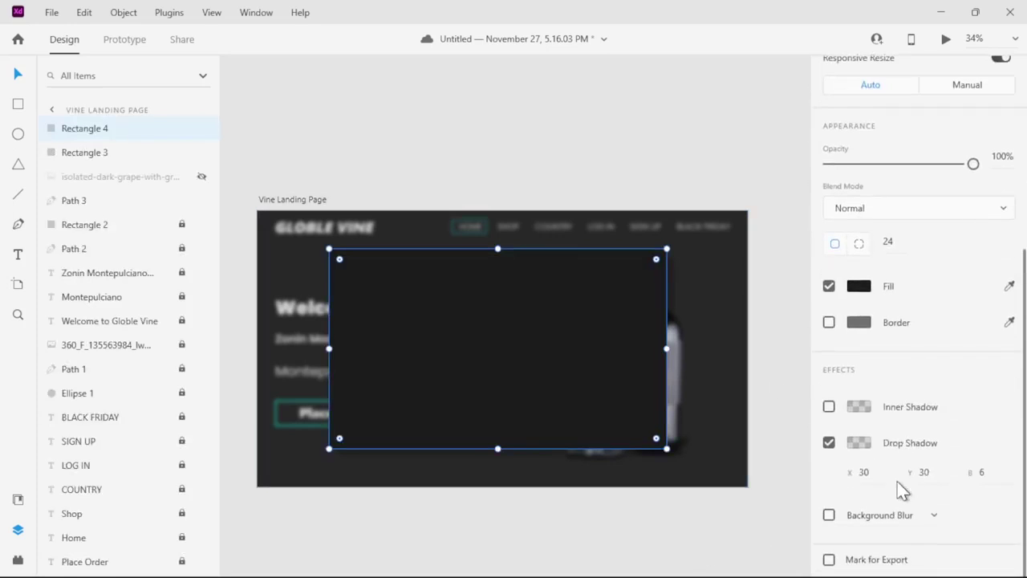
left_click(938, 473)
key("Up")
key("Down")
key("Down")
key("Down")
key("Down")
key("Down")
key("Down")
key("Down")
key("Down")
left_click_drag(885, 473, 886, 559)
Set the drop shadow's blur to 17 on the rounded rectangle.
left_click_drag(995, 475, 997, 331)
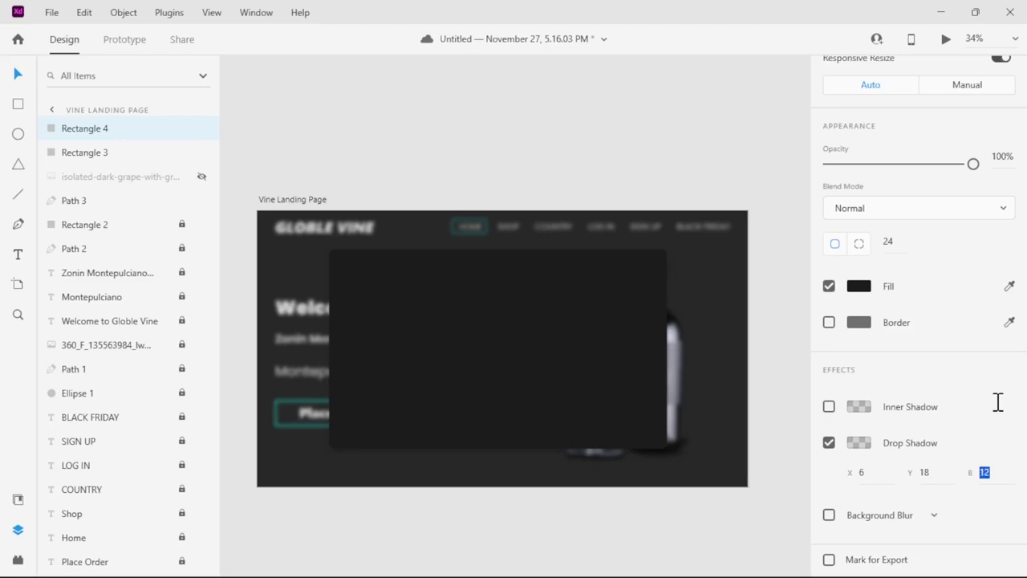
left_click_drag(1000, 385, 999, 384)
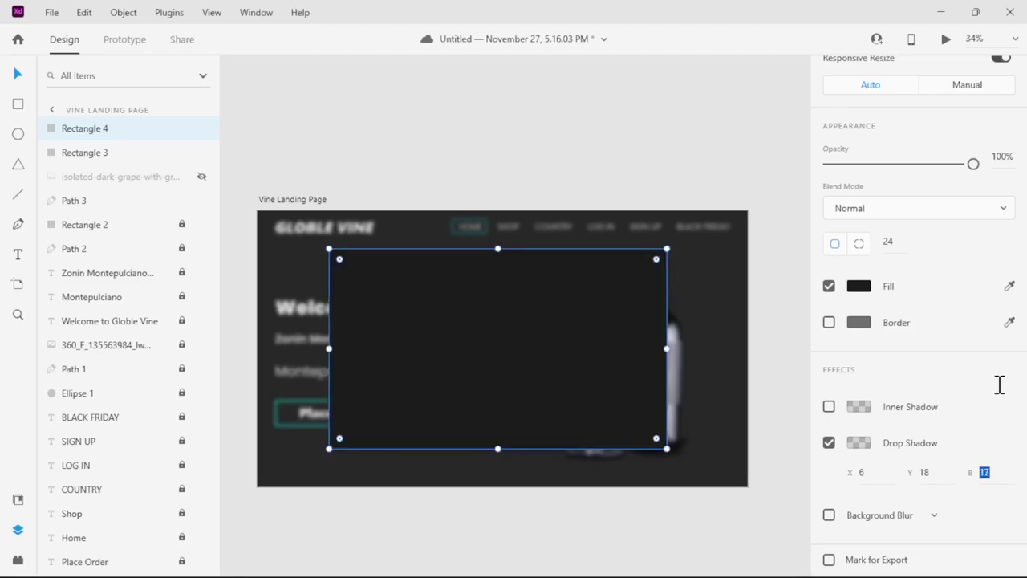
left_click(750, 561)
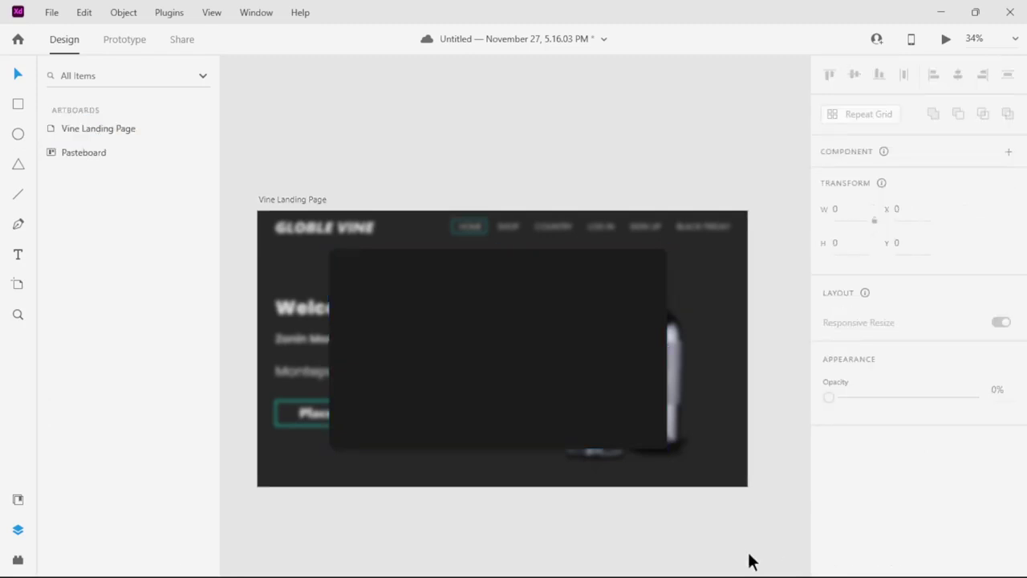
Place a vertical guide on the artboard, crossing the left part of the rounded rectangle.
scroll(302, 522, "up", 2)
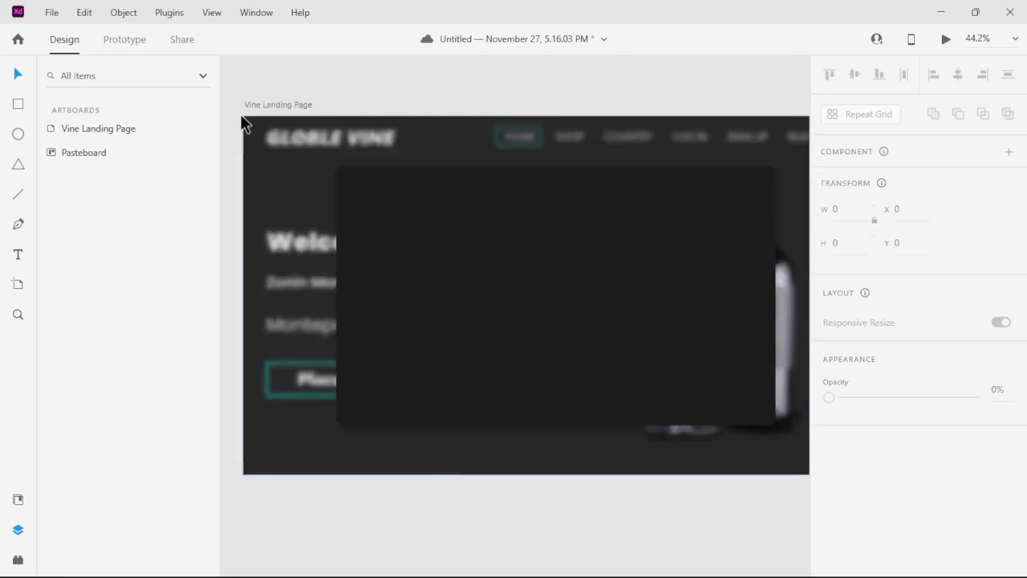
left_click_drag(242, 117, 438, 119)
scroll(421, 115, "up", 8)
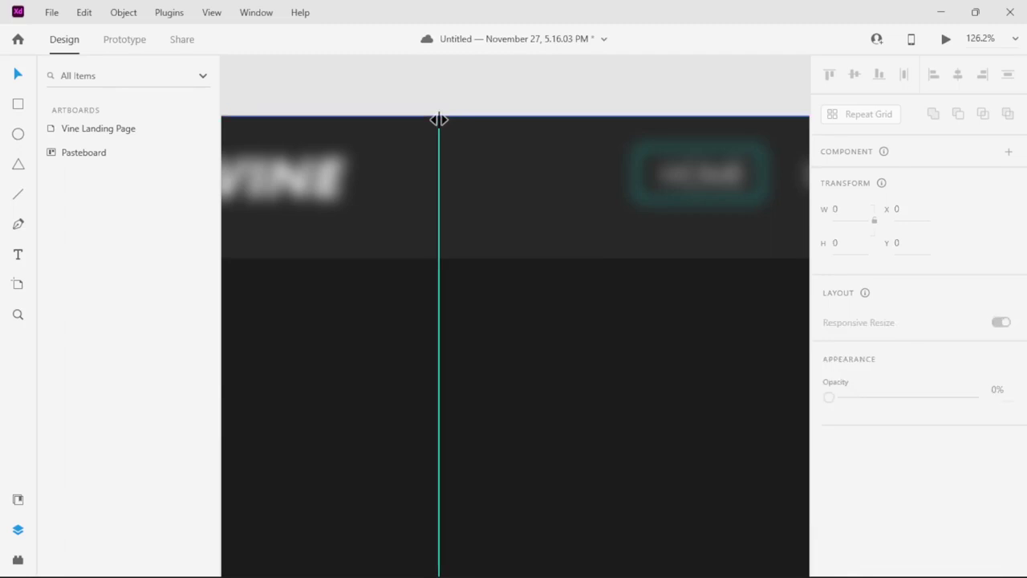
scroll(439, 121, "down", 5)
scroll(439, 120, "down", 4)
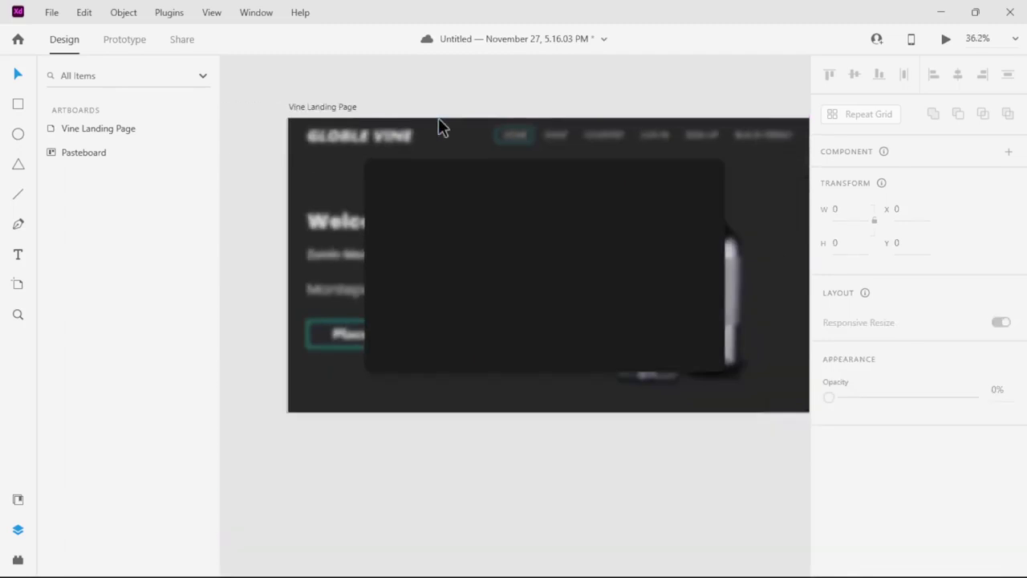
Add a second vertical guide across the right part of the rounded rectangle, placed to mirror the first guide.
scroll(666, 267, "right", 2)
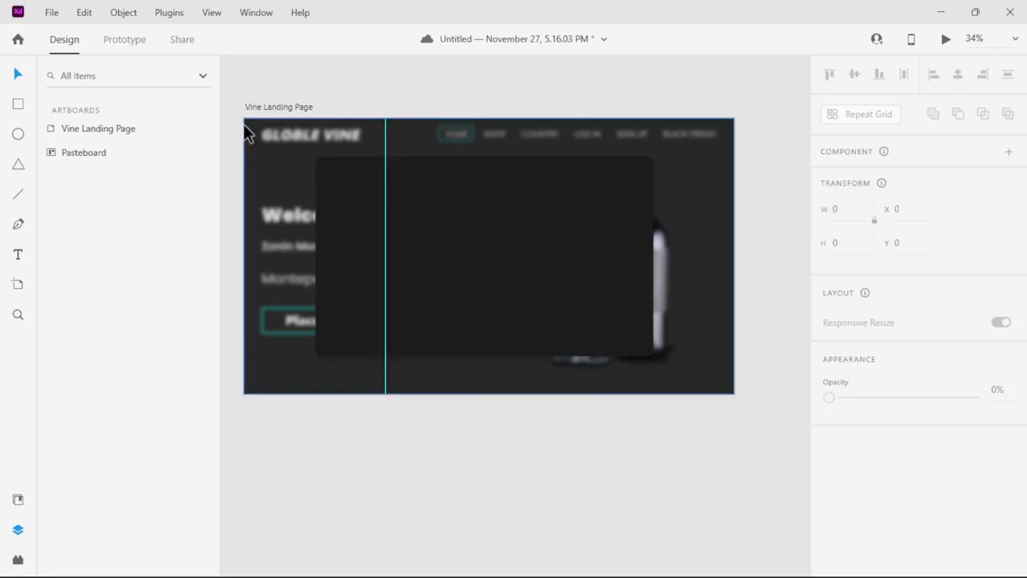
left_click_drag(238, 128, 581, 156)
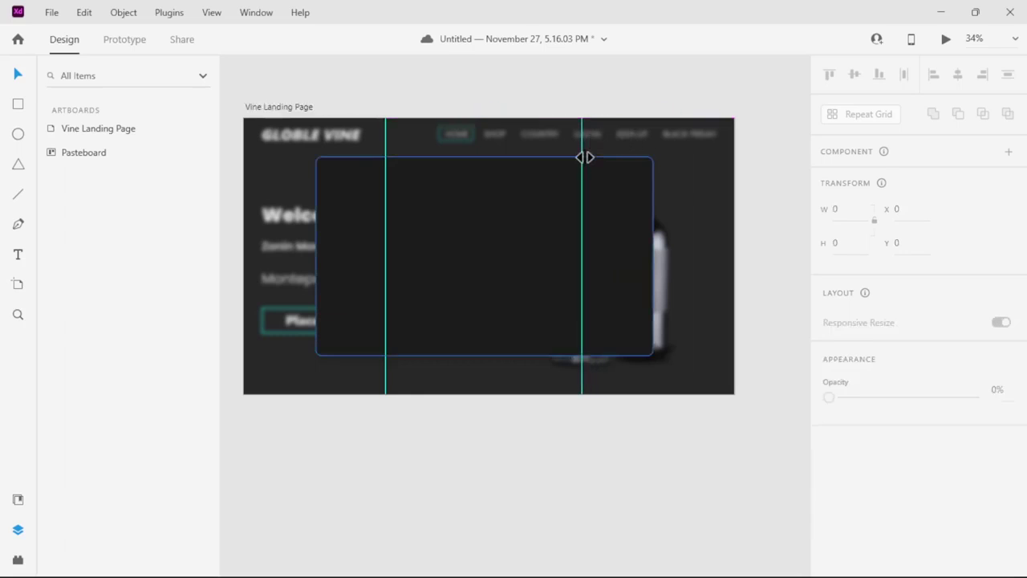
scroll(583, 159, "up", 3)
left_click_drag(578, 71, 602, 78)
scroll(603, 77, "down", 3)
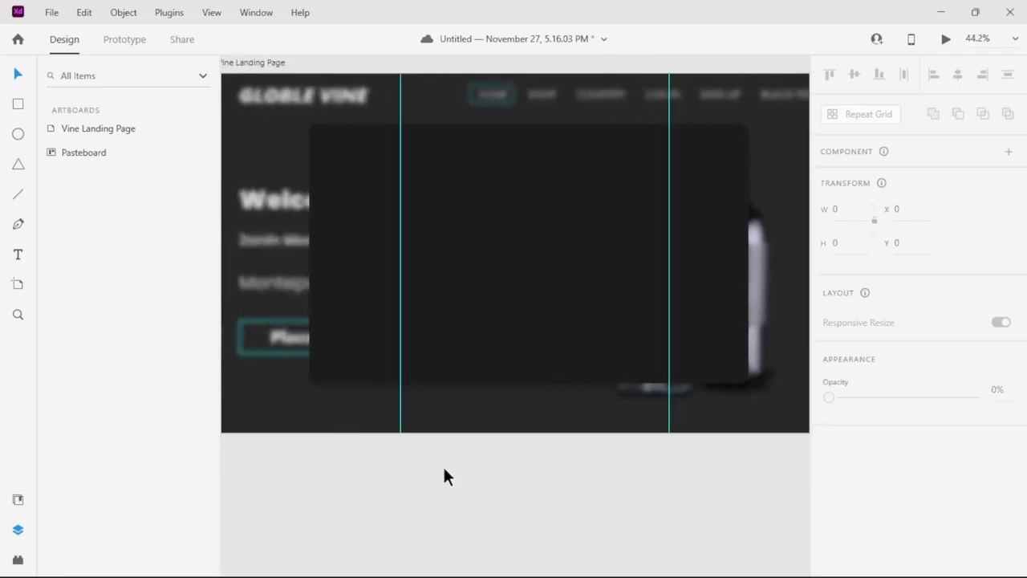
Center the rounded rectangle horizontally on the artboard by moving it to X 299.
left_click(462, 277)
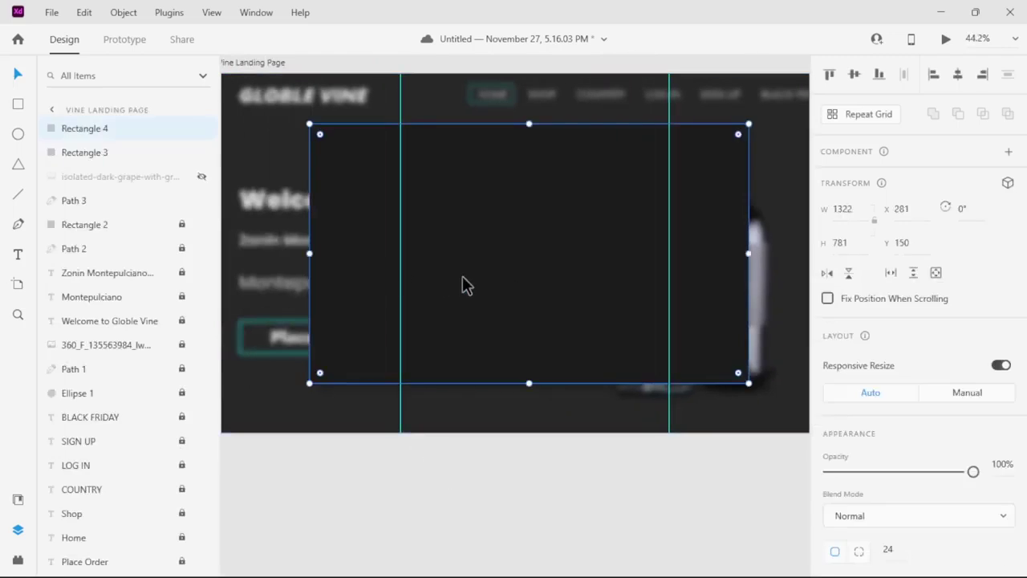
left_click_drag(462, 277, 469, 277)
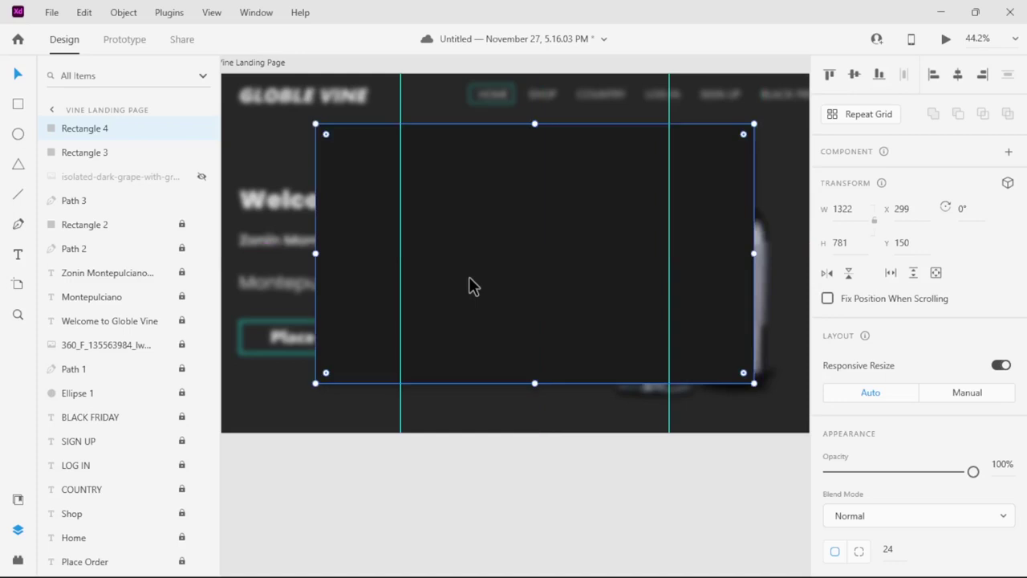
left_click(505, 475)
Move the red wine pouring image from above the artboard onto its right side, at about X 1249, Y 38.
scroll(505, 474, "down", 2)
scroll(505, 474, "down", 1)
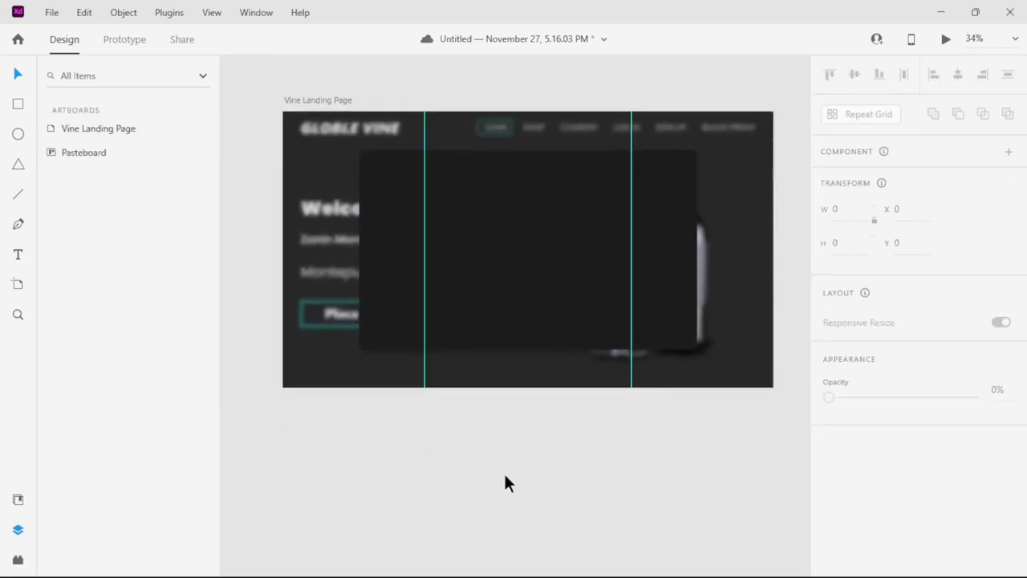
scroll(647, 438, "right", 1)
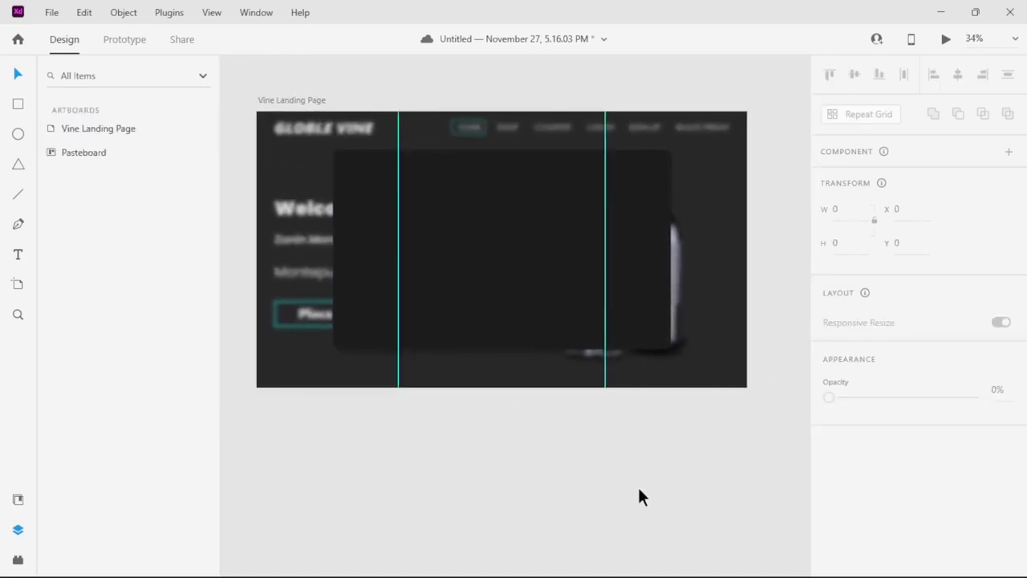
scroll(639, 481, "up", 3)
scroll(640, 415, "up", 4)
left_click_drag(530, 80, 666, 552)
scroll(666, 552, "down", 5)
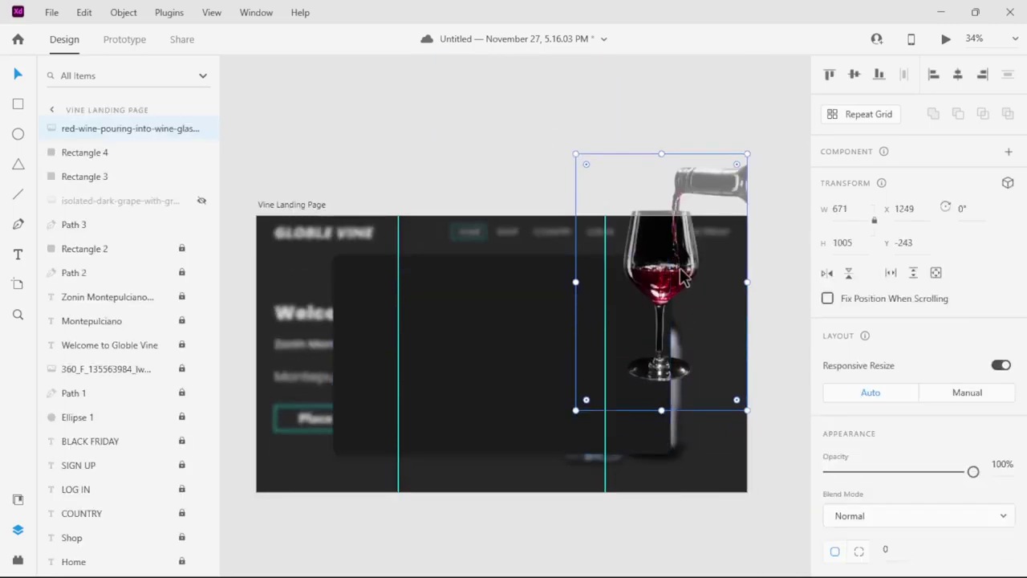
left_click_drag(678, 291, 680, 349)
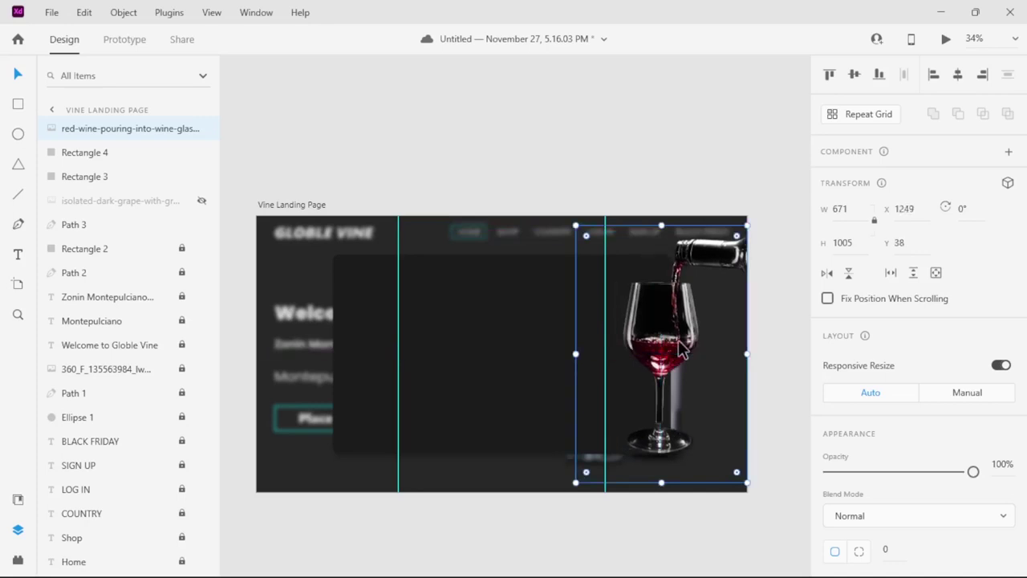
scroll(677, 341, "down", 3)
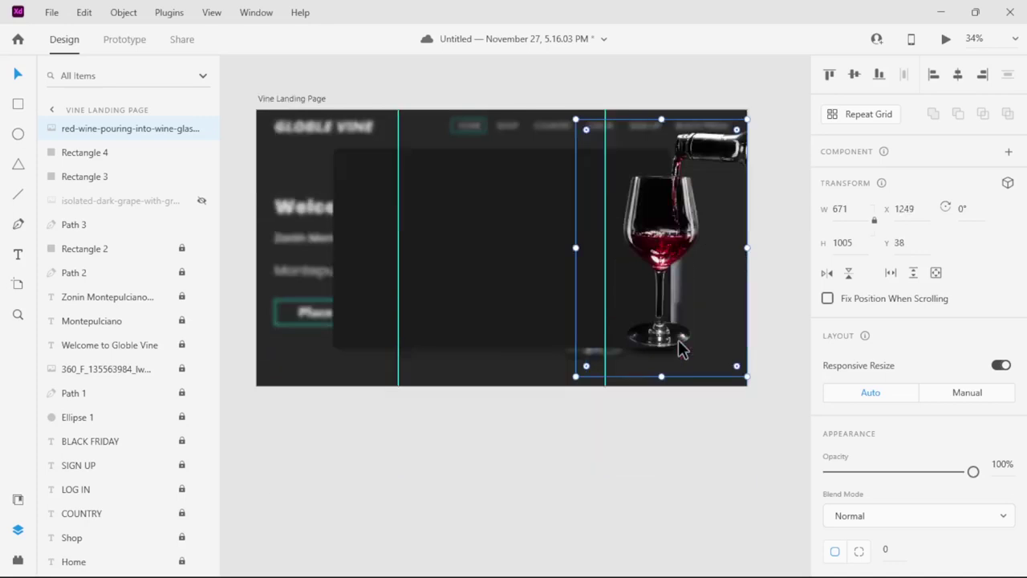
Draw a flat ellipse about 285 wide and 33 high on the pasteboard below the wine glass.
left_click(640, 417)
scroll(639, 418, "down", 1)
left_click(17, 134)
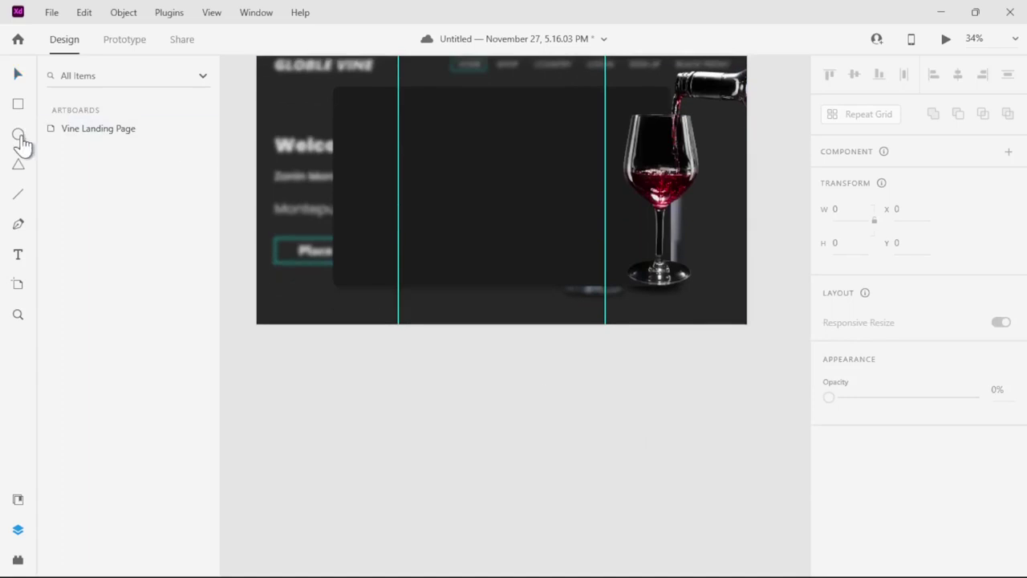
scroll(629, 350, "up", 4)
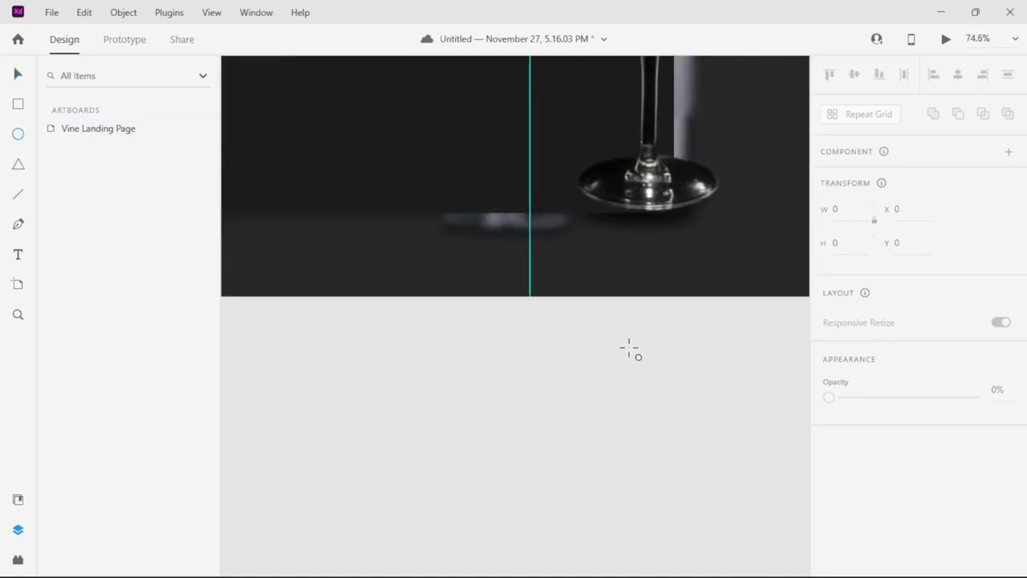
left_click_drag(571, 346, 731, 365)
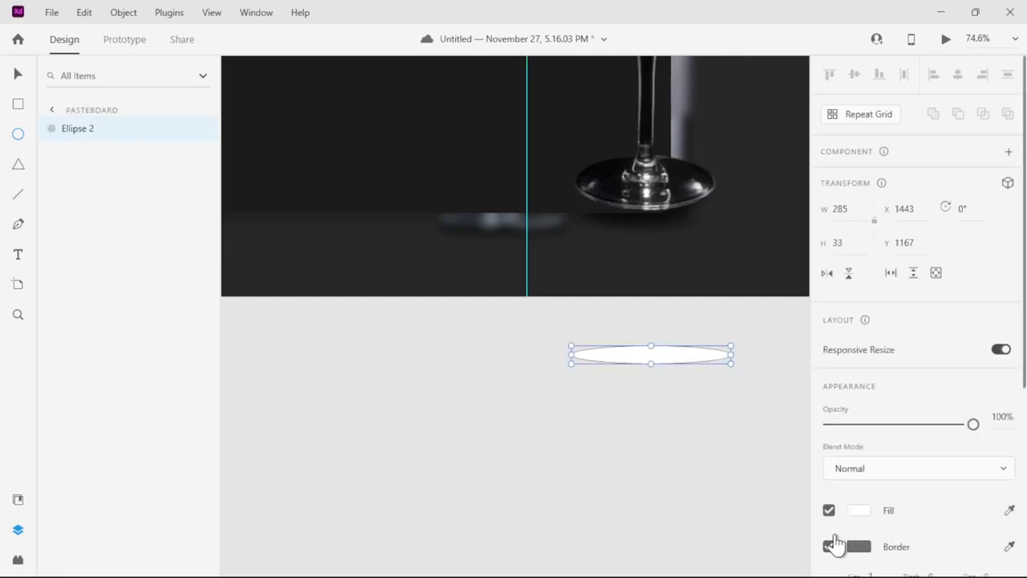
Remove the ellipse's border and fill it with solid black #000000.
left_click(830, 546)
left_click(857, 513)
type("1c1c1c")
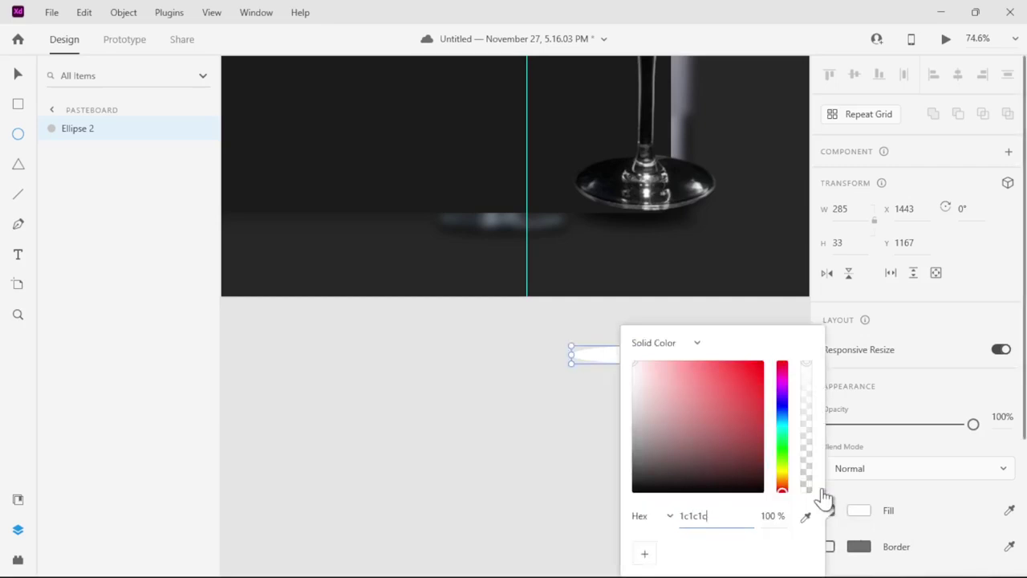
left_click_drag(701, 461, 631, 513)
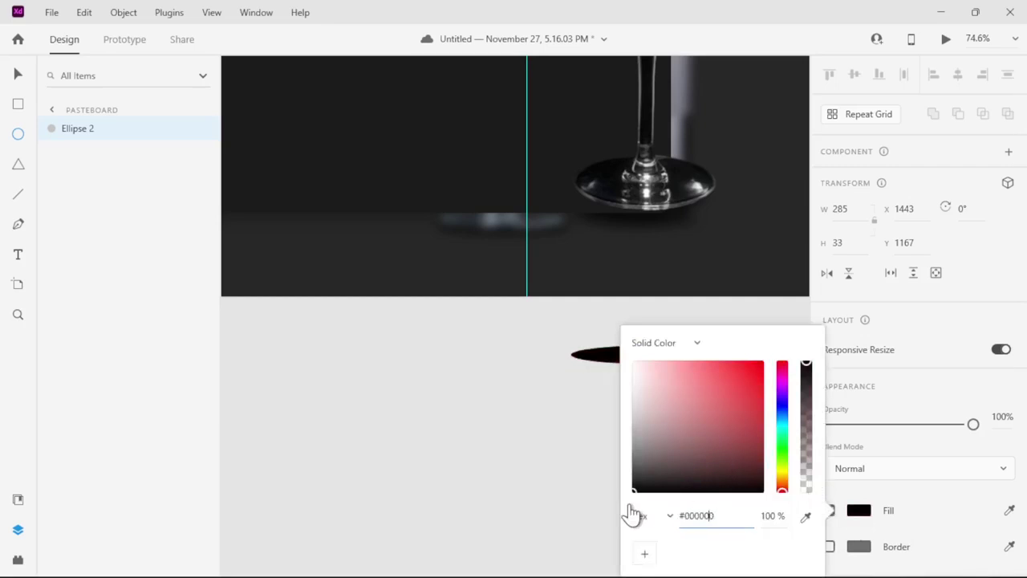
left_click(836, 472)
Apply an Object Blur with an amount of 9 to the black ellipse.
scroll(873, 457, "down", 5)
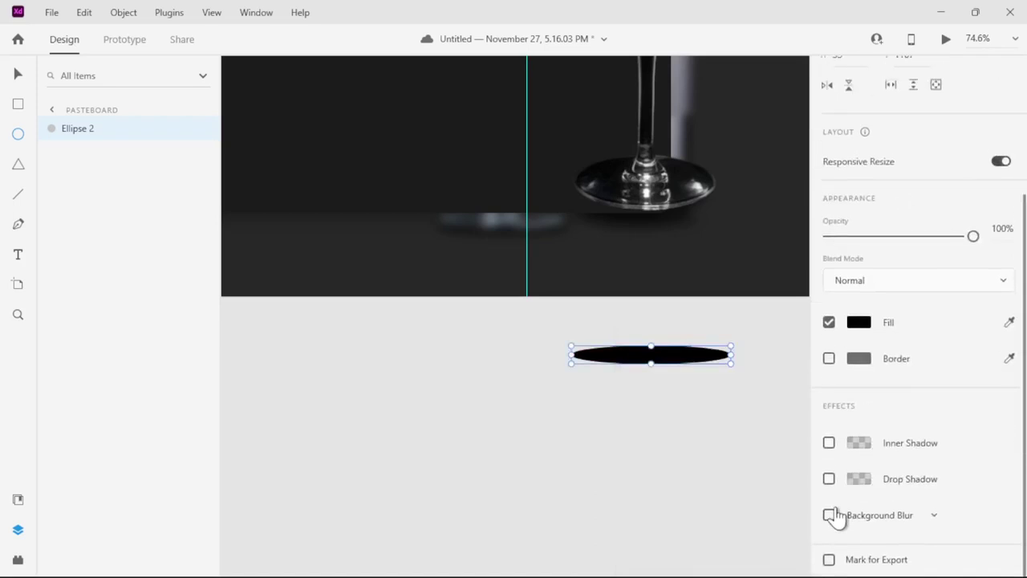
left_click(917, 519)
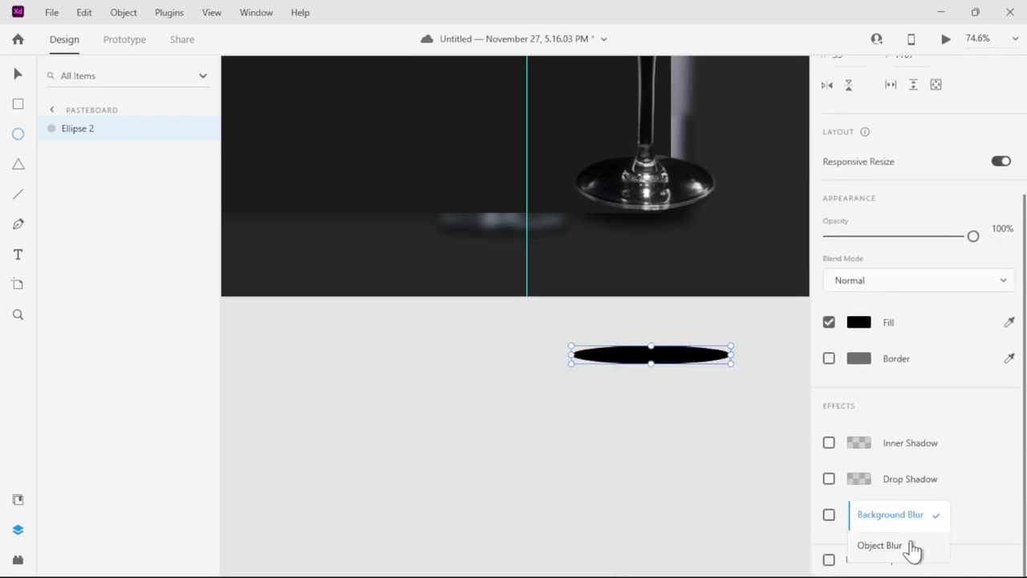
left_click(912, 550)
scroll(917, 529, "down", 1)
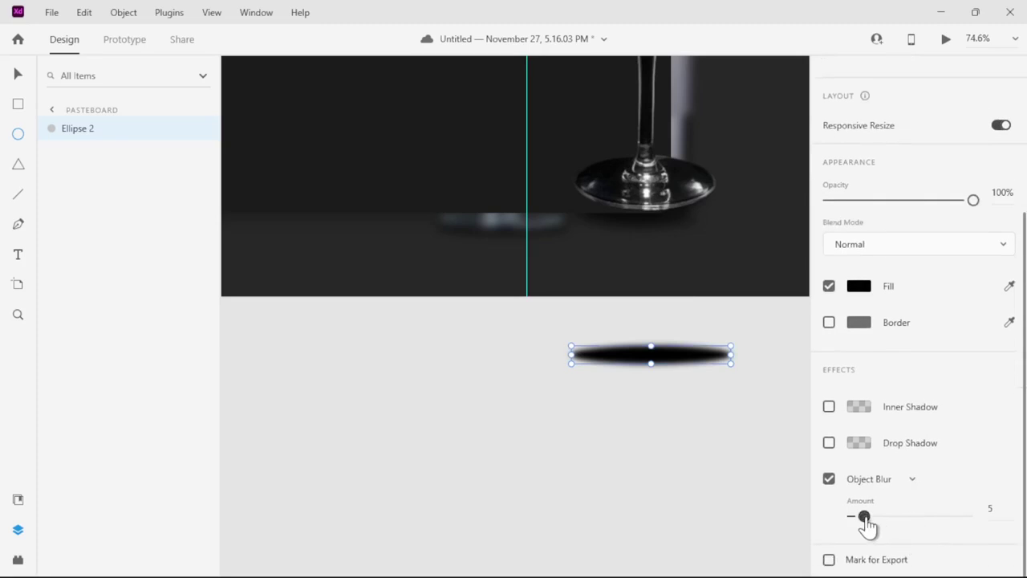
left_click_drag(864, 521, 874, 523)
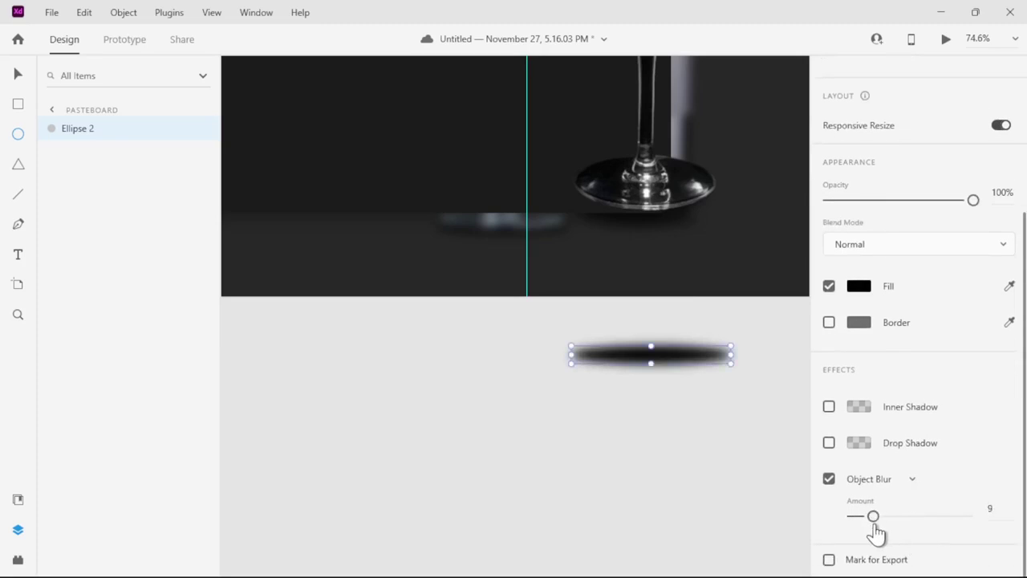
Reshape the blurred ellipse into a shallow upward curve by raising and slightly widening its two end anchor points.
left_click(16, 76)
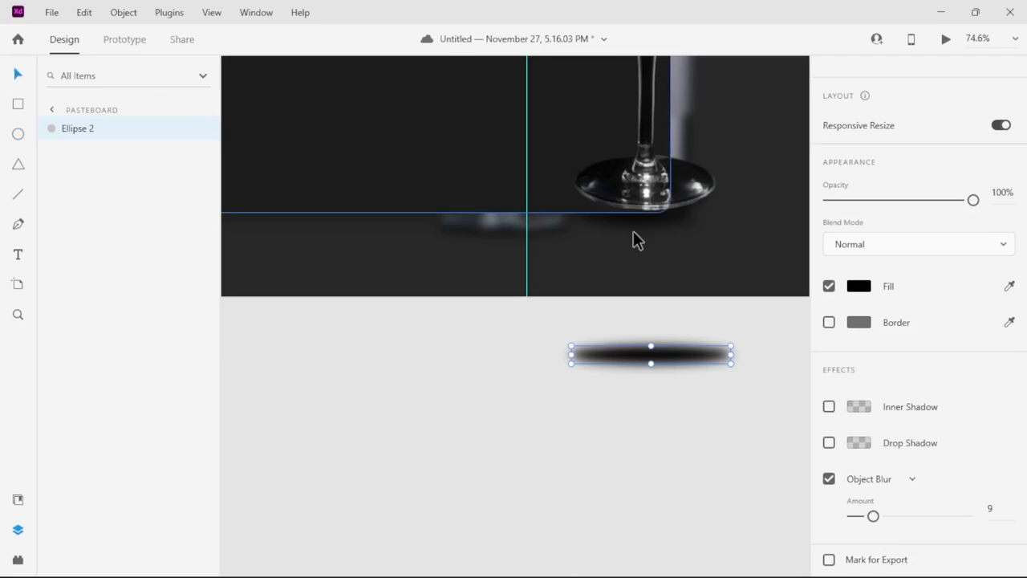
double_click(712, 354)
left_click_drag(730, 351, 742, 342)
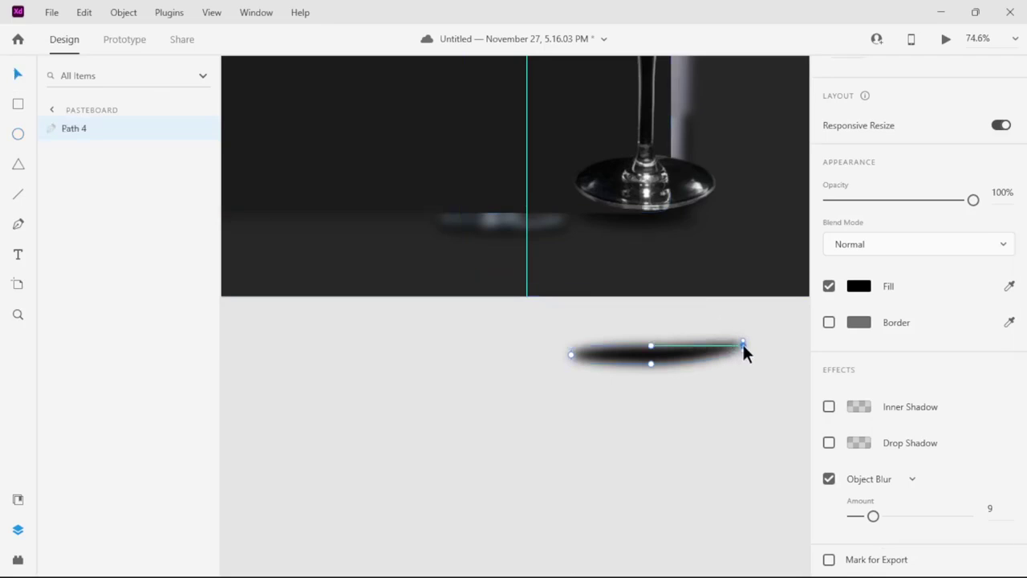
left_click_drag(568, 353, 568, 344)
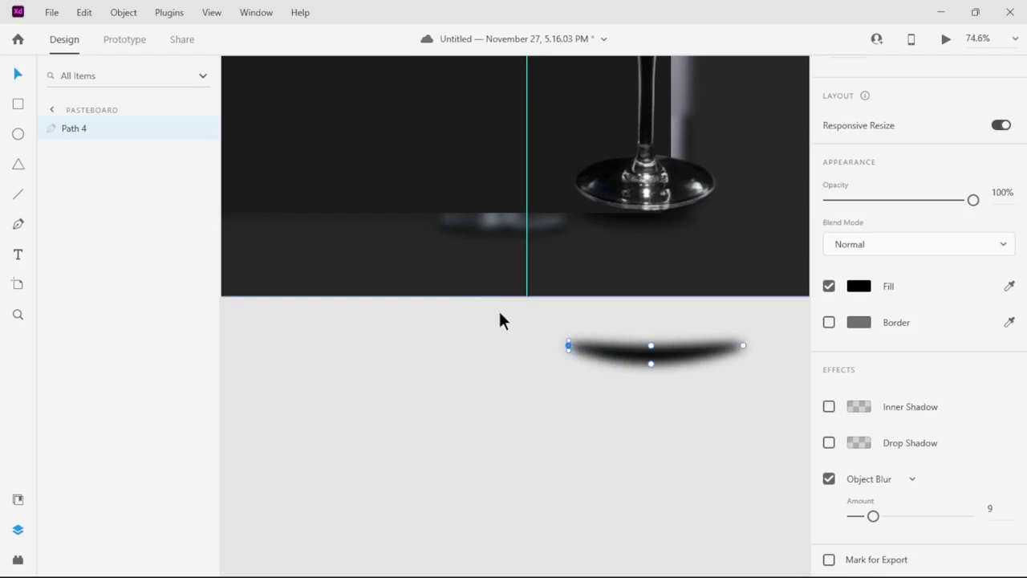
left_click(601, 413)
Move the curved shadow shape onto the artboard under the wine glass base, at about X 1416, Y 910.
left_click_drag(650, 360, 638, 218)
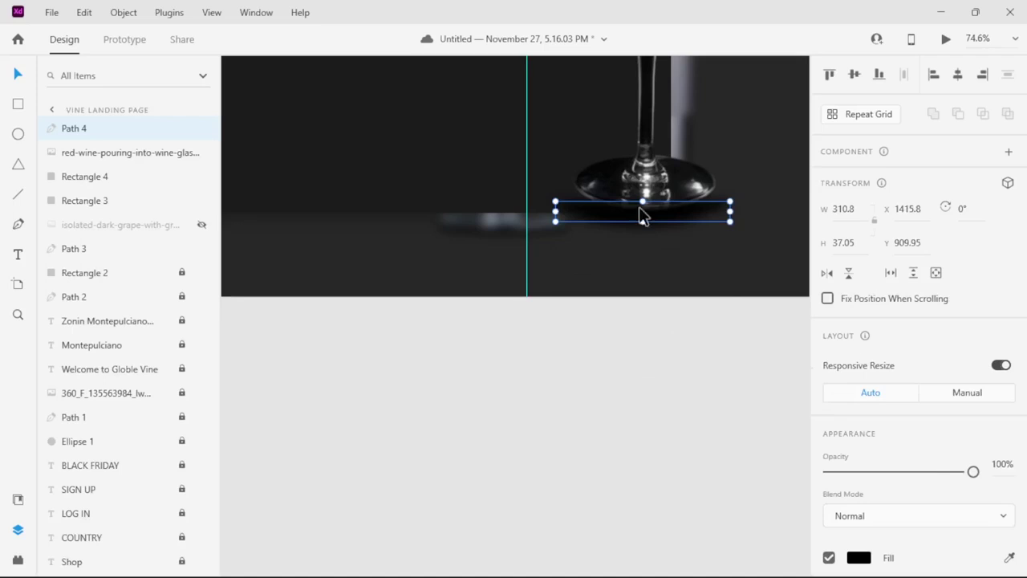
left_click(724, 221)
left_click(578, 374)
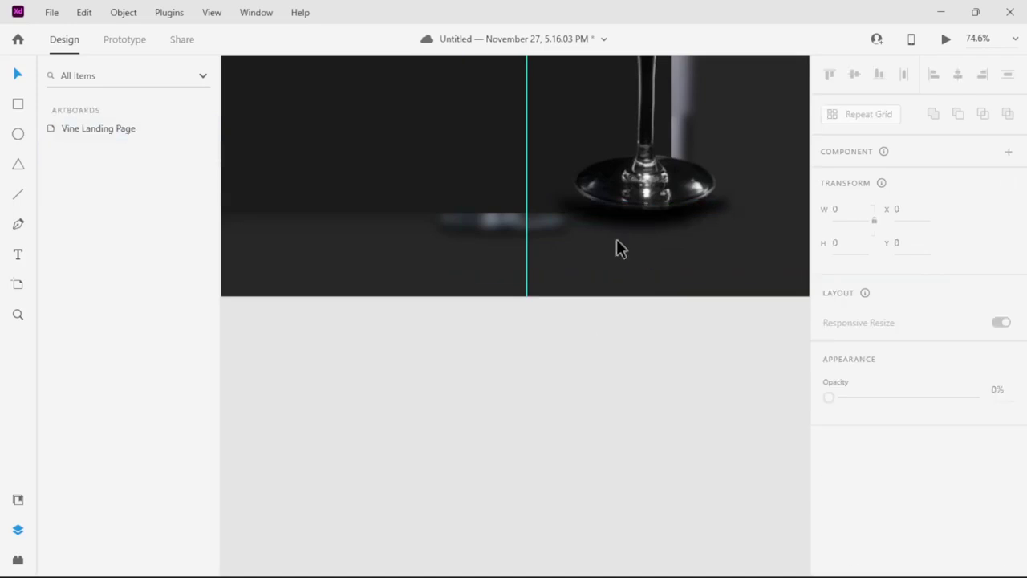
Pull the shadow's two end anchor points inward and up so that it follows the rim of the glass base.
left_click(624, 218)
mouse_move(729, 203)
left_mouse_down()
mouse_move(728, 186)
mouse_move(730, 197)
mouse_move(716, 194)
left_mouse_up()
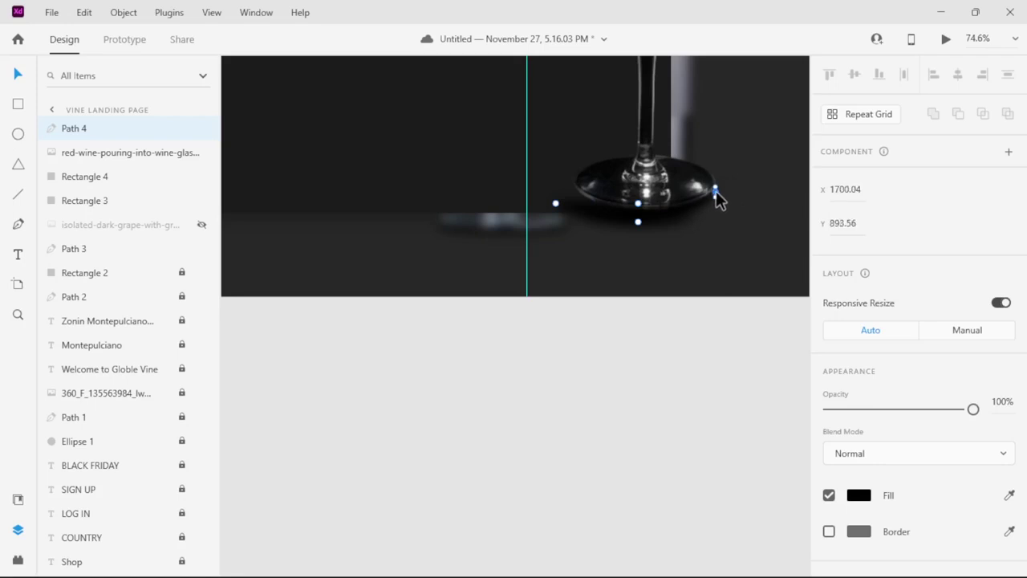
left_click_drag(555, 203, 568, 191)
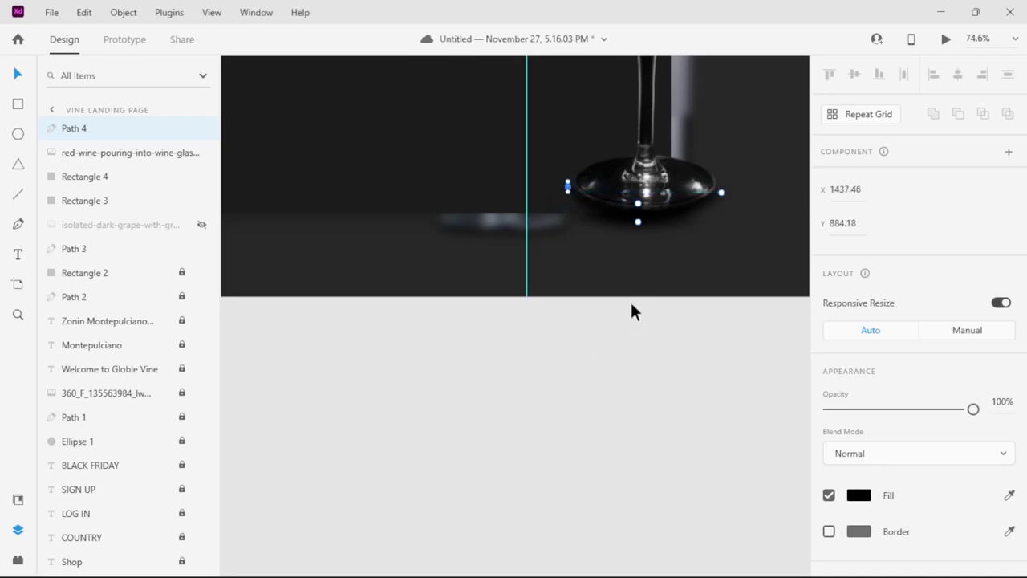
left_click(18, 76)
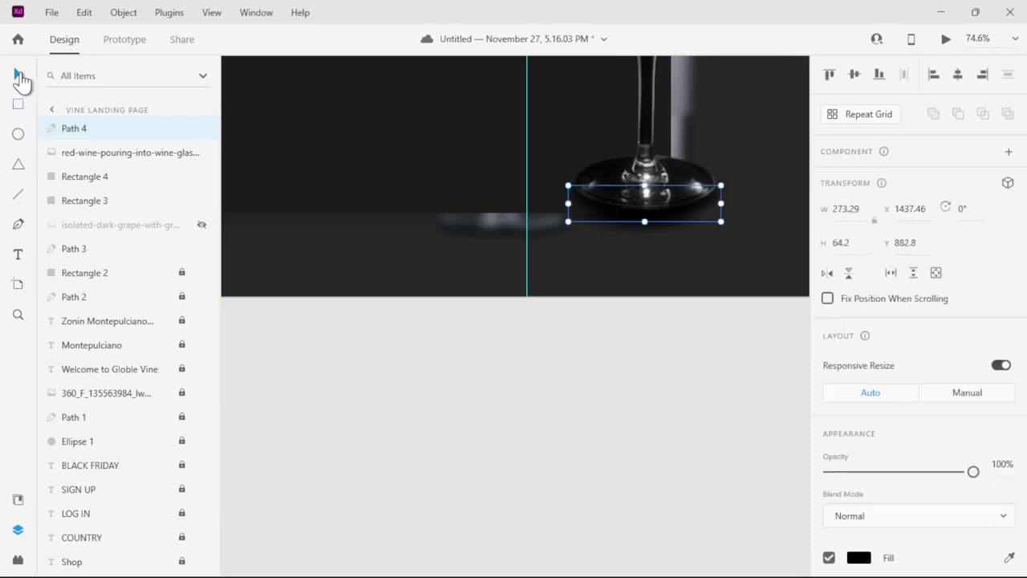
Nudge the shadow up to Y 875.8 and place its layer directly below the red wine image layer.
key("Up")
key("Up")
key("Up")
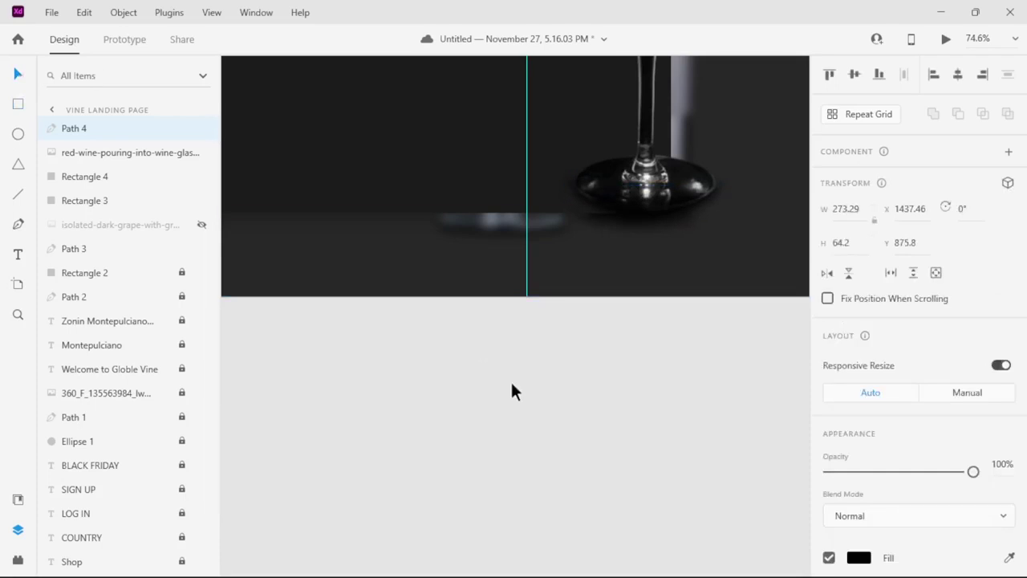
scroll(126, 222, "up", 2)
left_click_drag(109, 138, 109, 170)
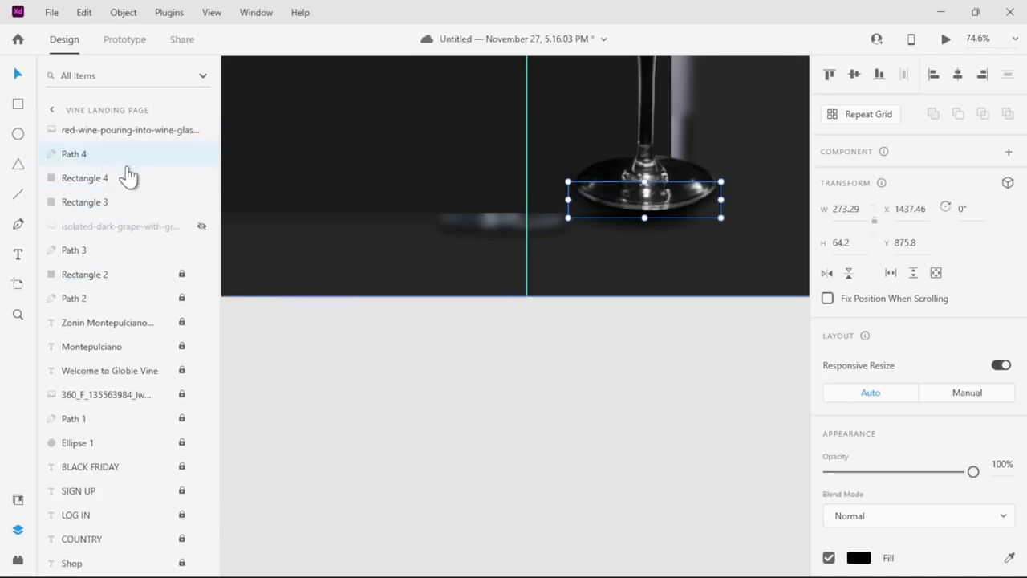
left_click(478, 337)
Add a text object in the card's upper part, filled with "Subscribe To Our Newsletter" on two lines copied from the Details file in Notepad.
scroll(478, 337, "down", 3)
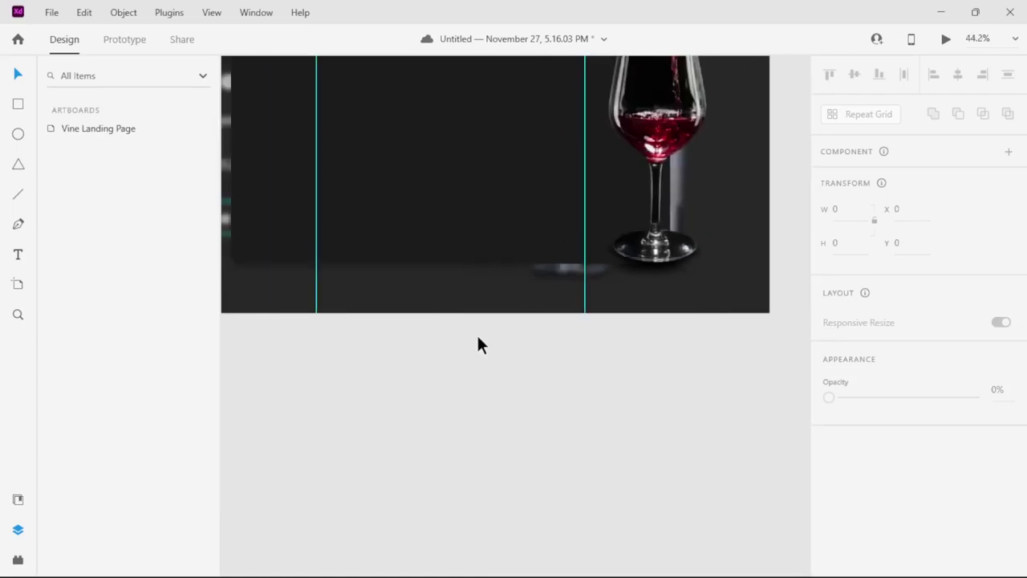
scroll(477, 338, "down", 3)
scroll(477, 344, "up", 3)
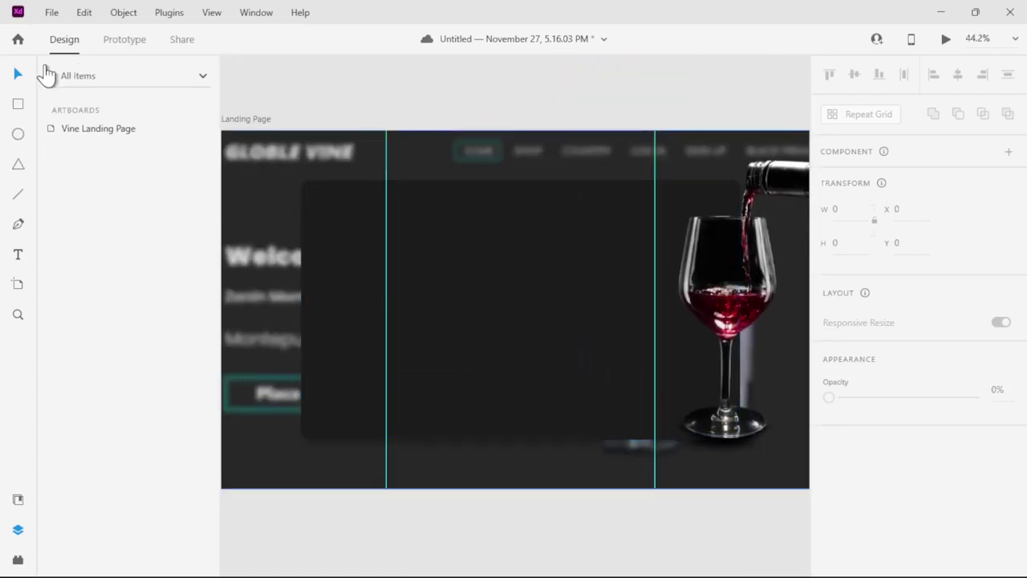
left_click(20, 255)
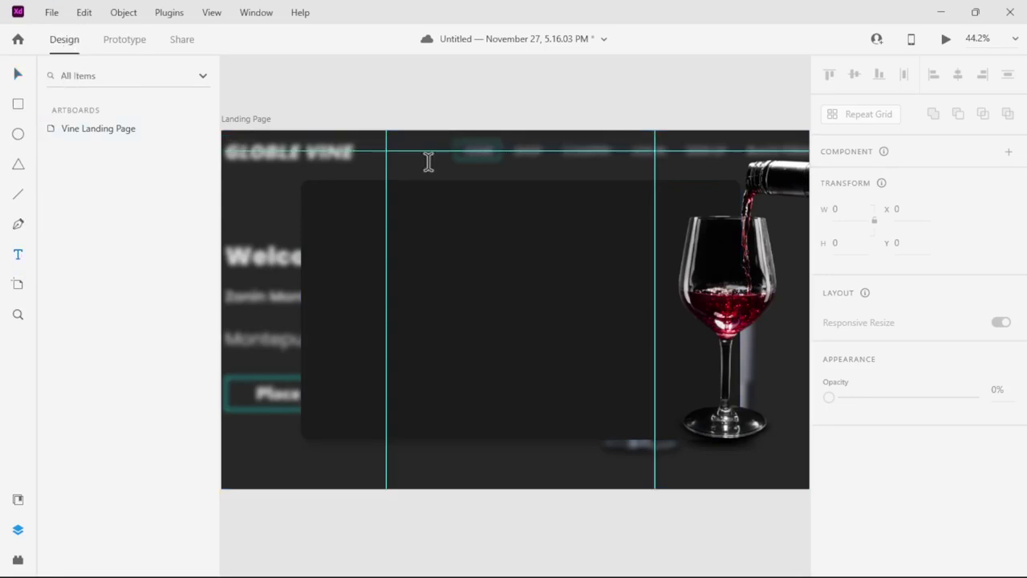
left_click(446, 208)
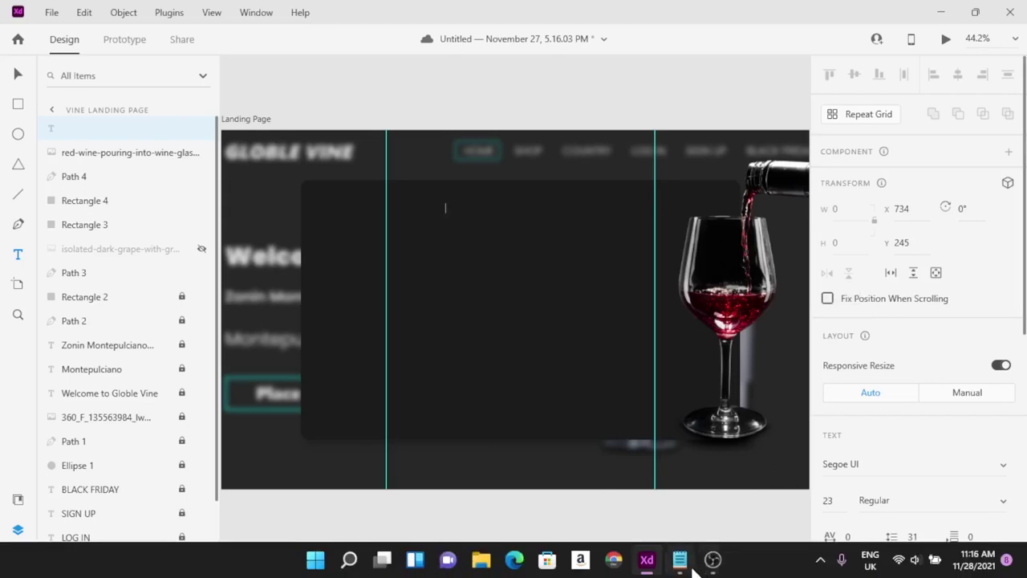
mouse_move(681, 560)
left_click(698, 509)
left_click(280, 167)
left_click_drag(280, 167, 201, 146)
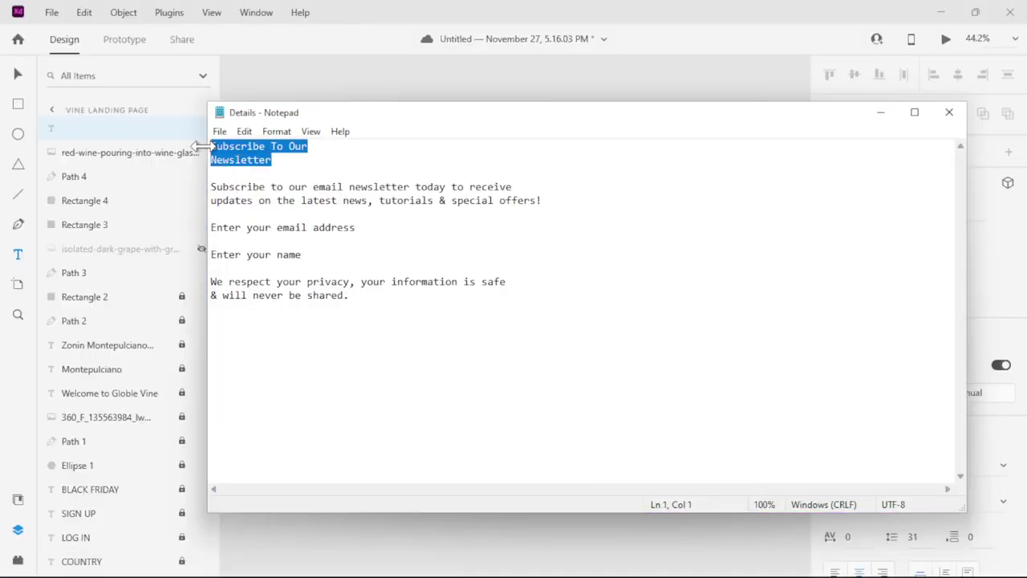
left_click(786, 75)
left_click(494, 184)
left_click(444, 219)
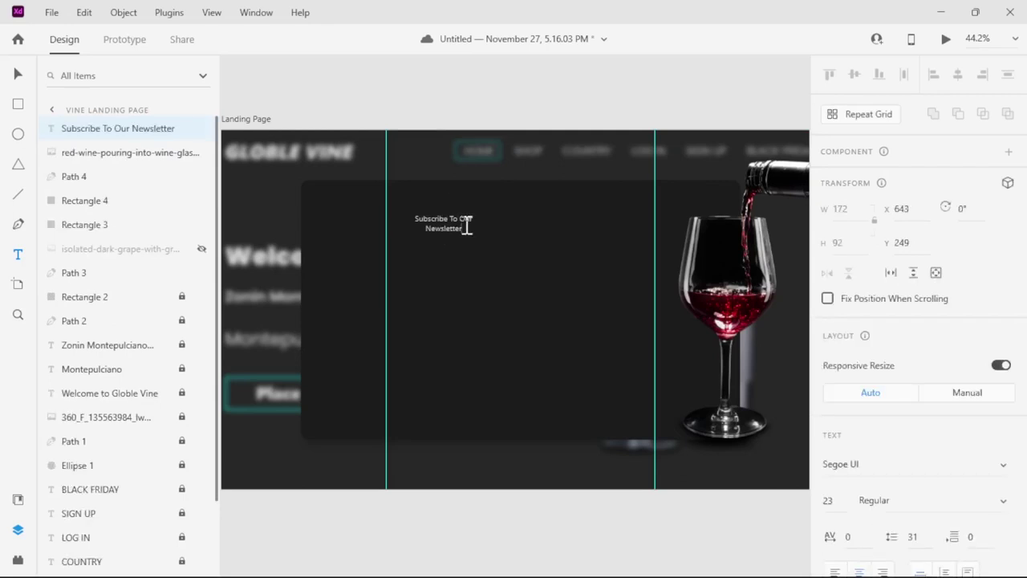
Format the newsletter heading with font size 64 and the Segoe UI Black style.
left_click_drag(440, 229, 523, 177)
scroll(842, 371, "down", 3)
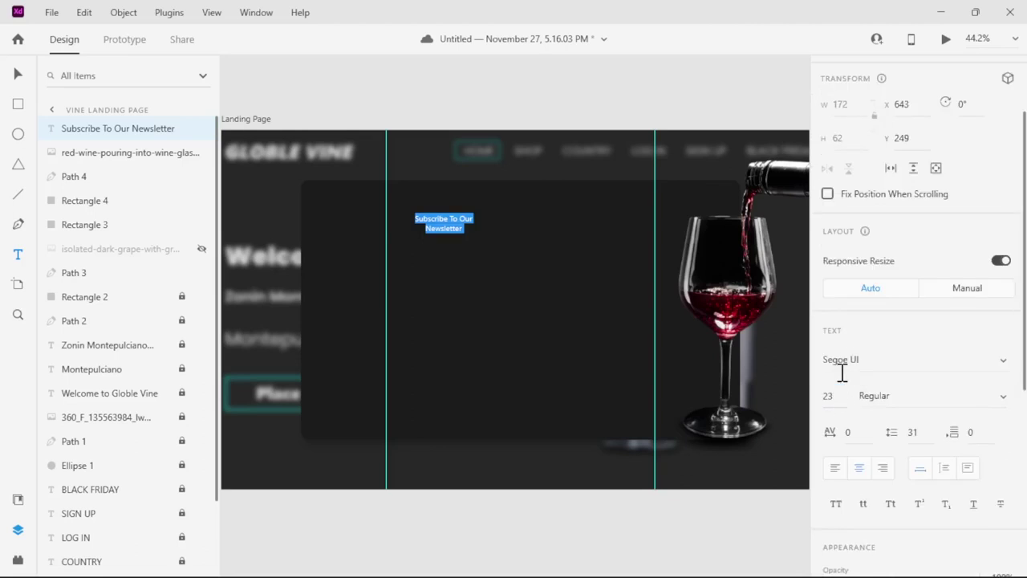
type("64")
key("Return")
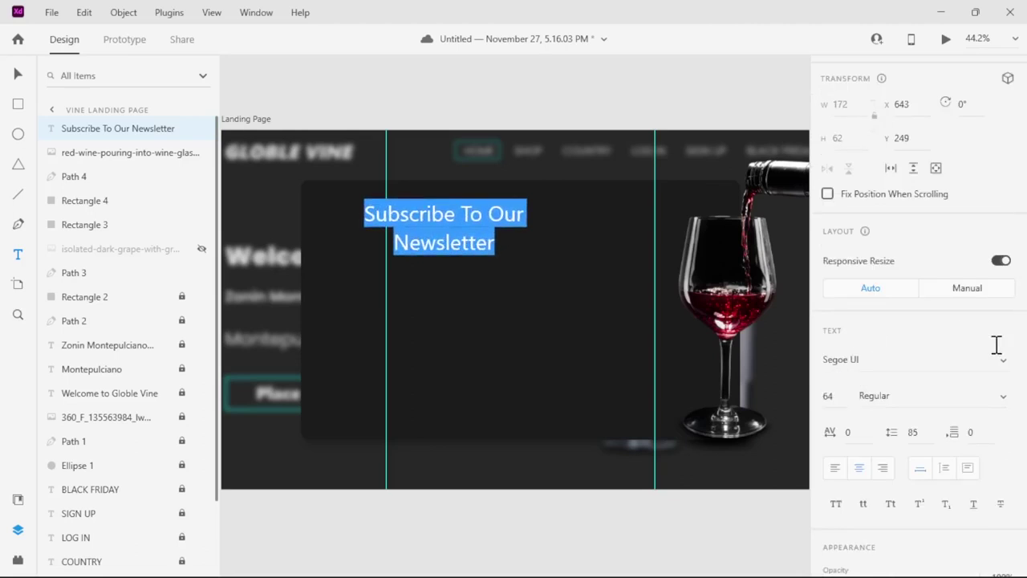
left_click(1005, 395)
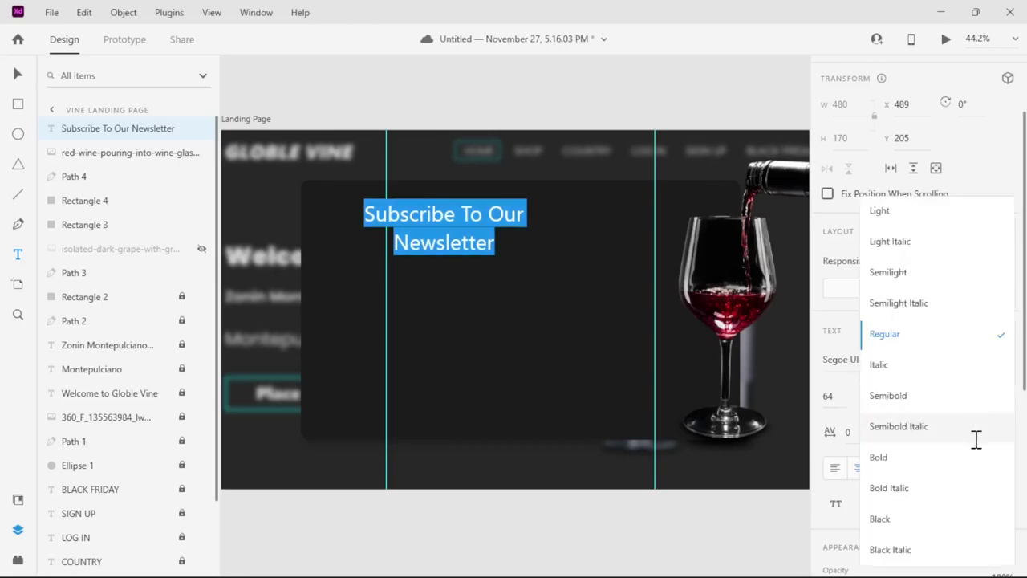
left_click(931, 549)
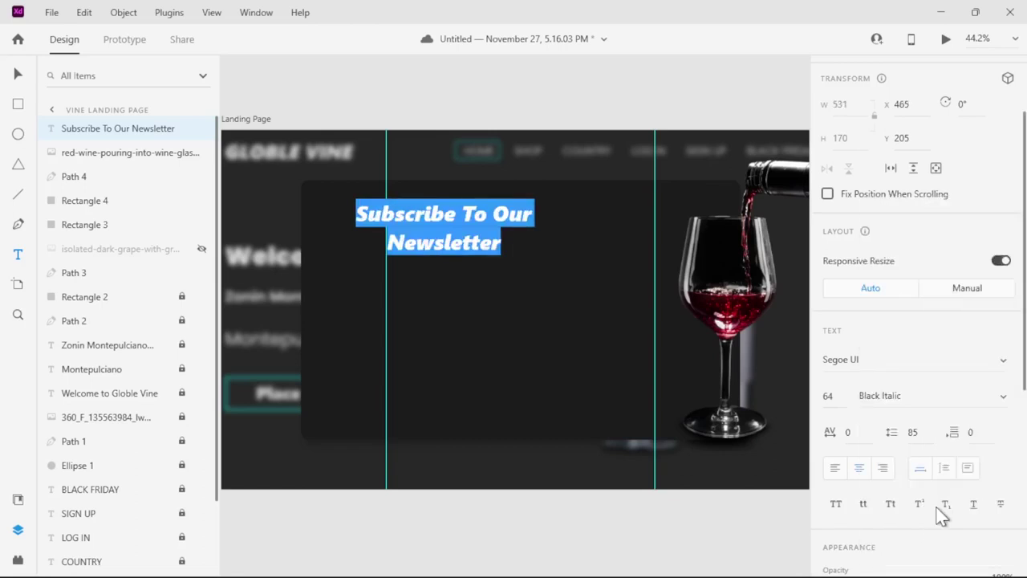
left_click(1002, 397)
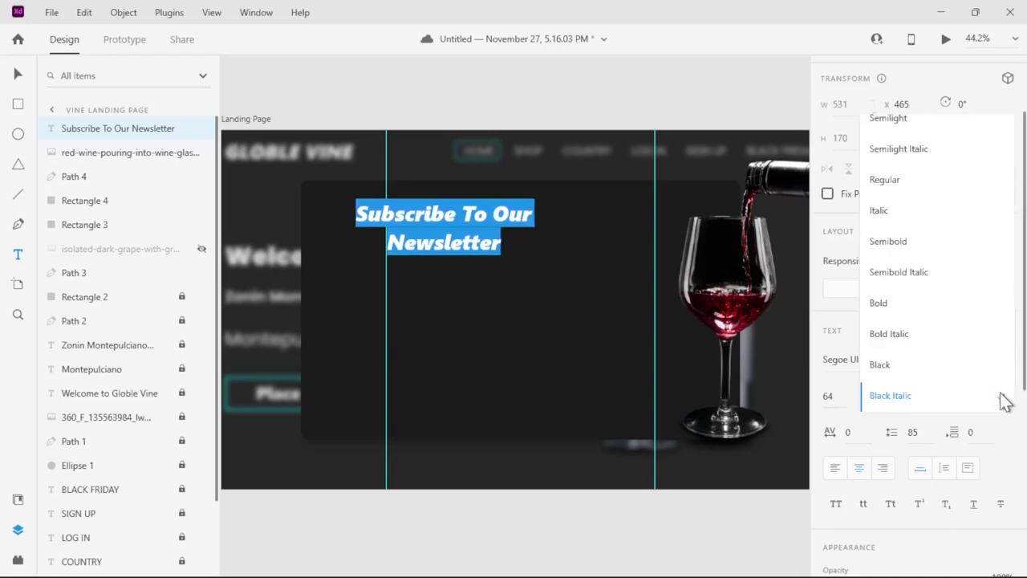
left_click(979, 367)
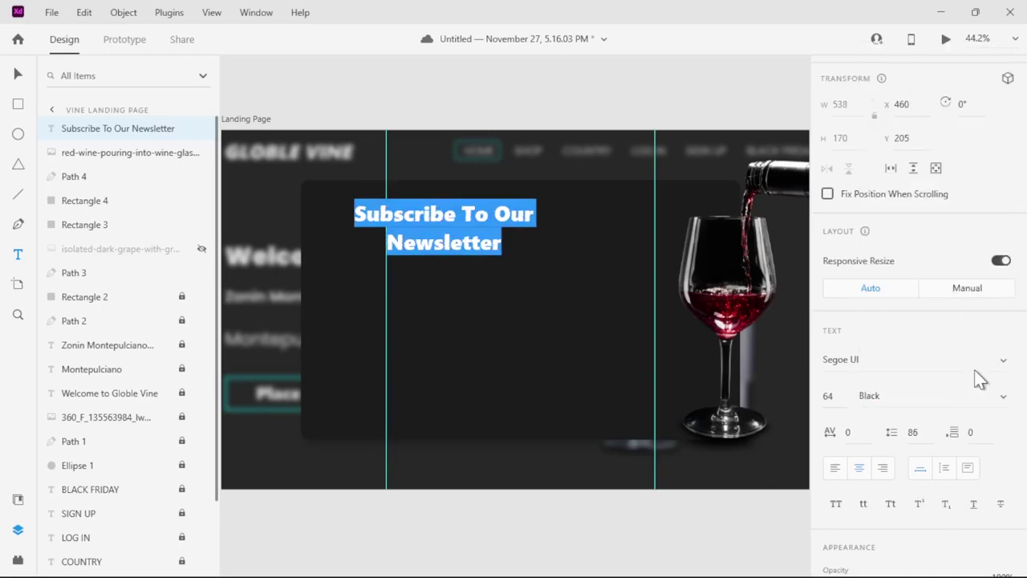
left_click(507, 245)
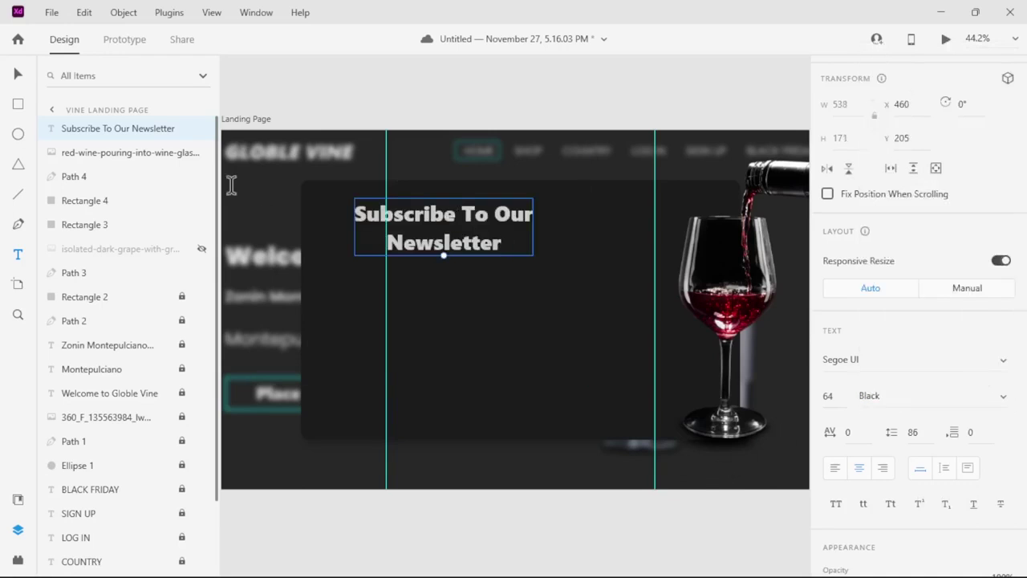
Move the heading to the upper middle of the card, at about X 691, Y 186, and set its font size to 53.
left_click(17, 74)
left_click_drag(430, 216, 509, 207)
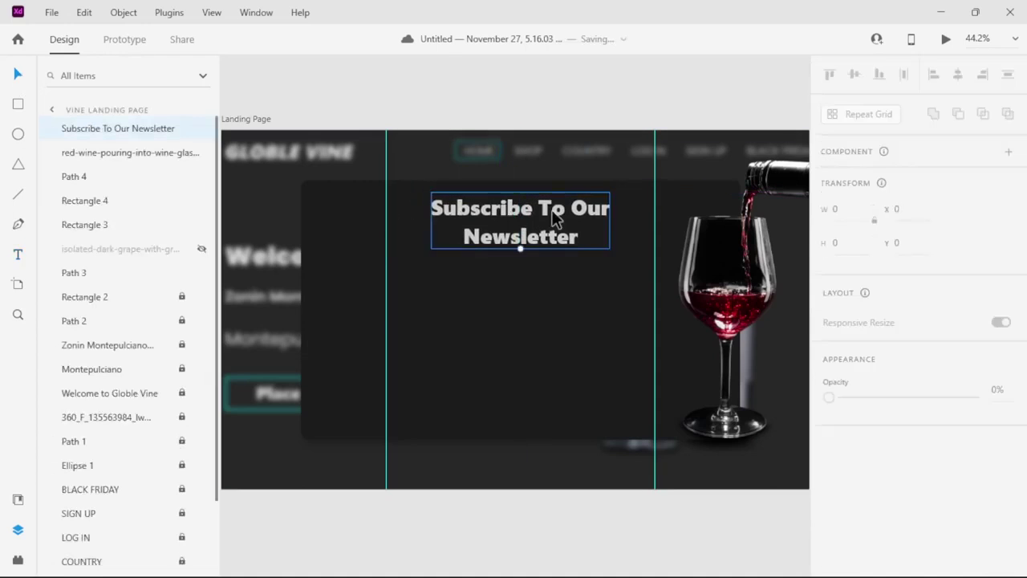
double_click(509, 206)
left_click(834, 394)
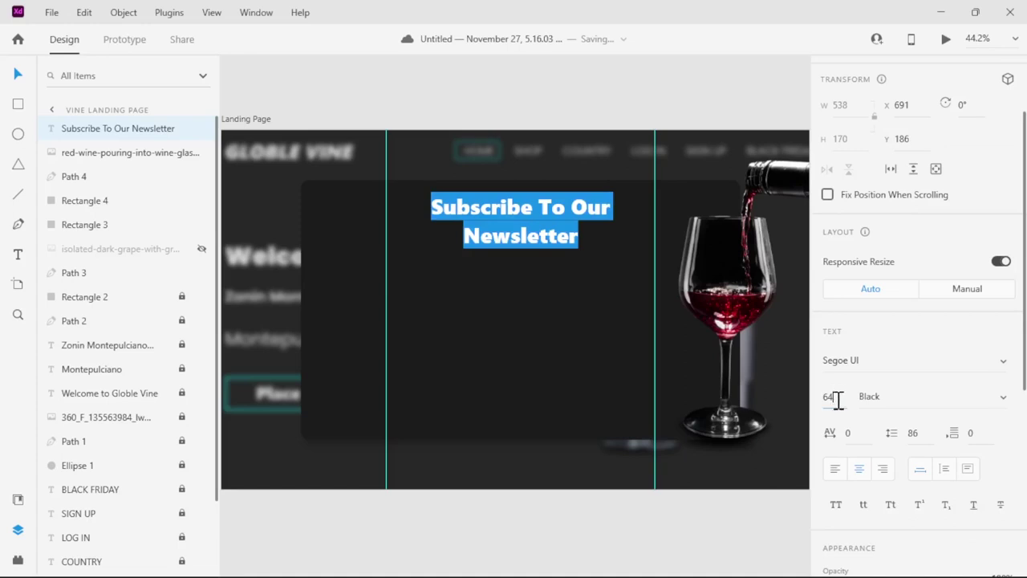
type("53")
key("Return")
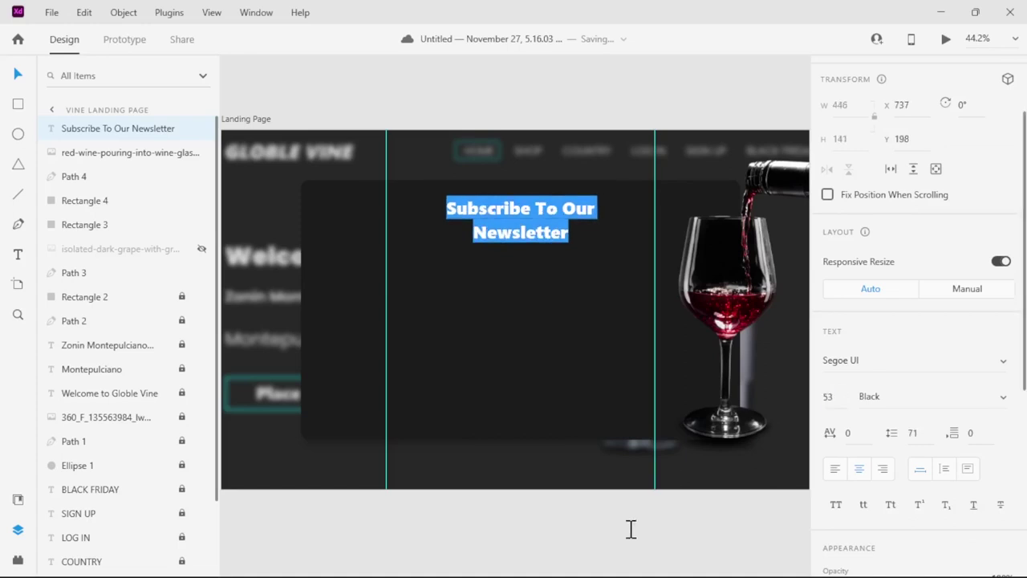
Move the newsletter heading up to Y 189 and set its fill colour to light grey #CCCCCC.
key("Escape")
left_click_drag(522, 213, 522, 213)
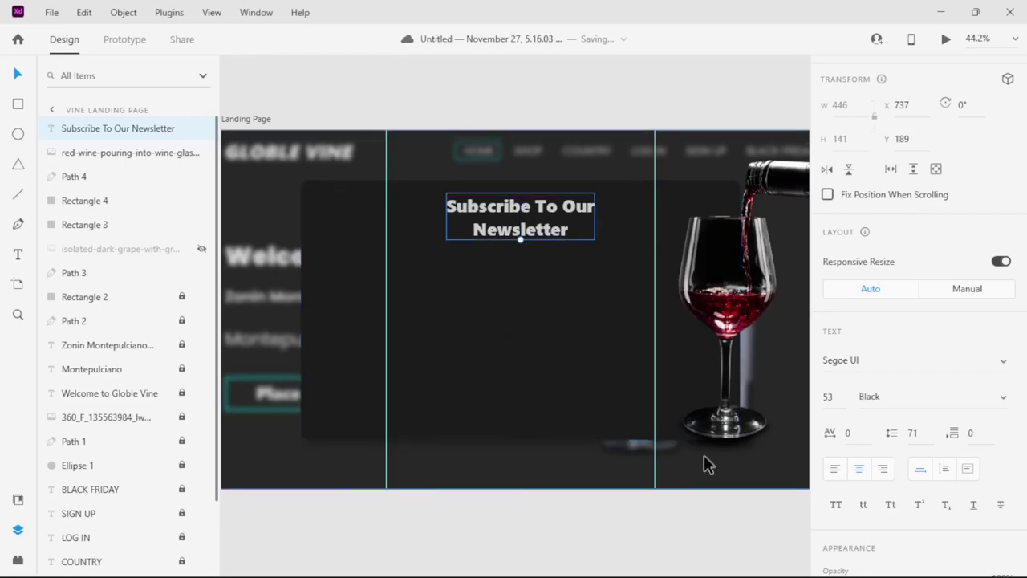
scroll(888, 367, "down", 4)
left_click(855, 322)
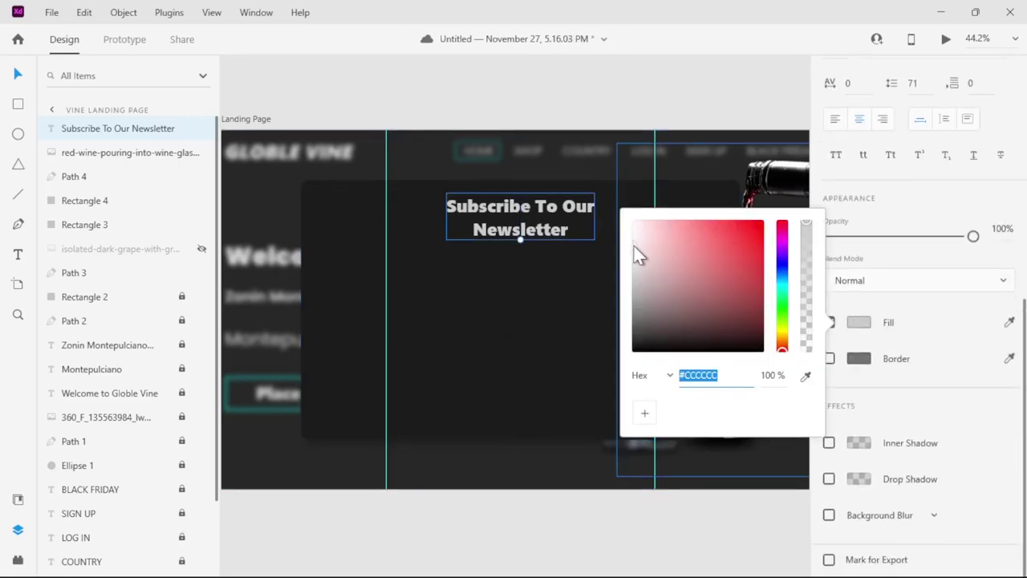
left_click(491, 529)
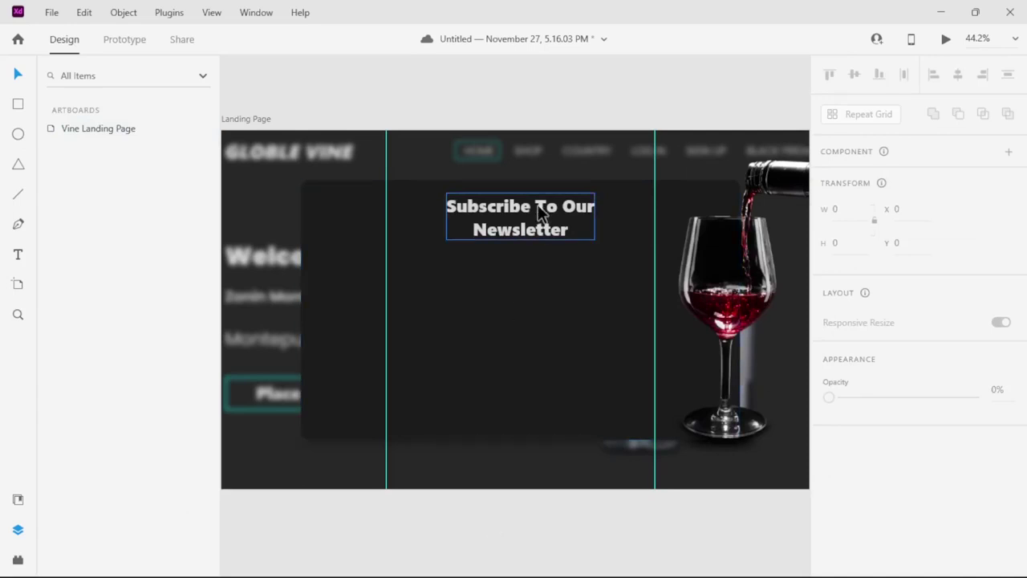
Duplicate the heading just below itself and replace the copy's text with the two-line "Subscribe to our email newsletter today..." passage from the Details file in Notepad.
left_click_drag(540, 210, 540, 265)
double_click(541, 265)
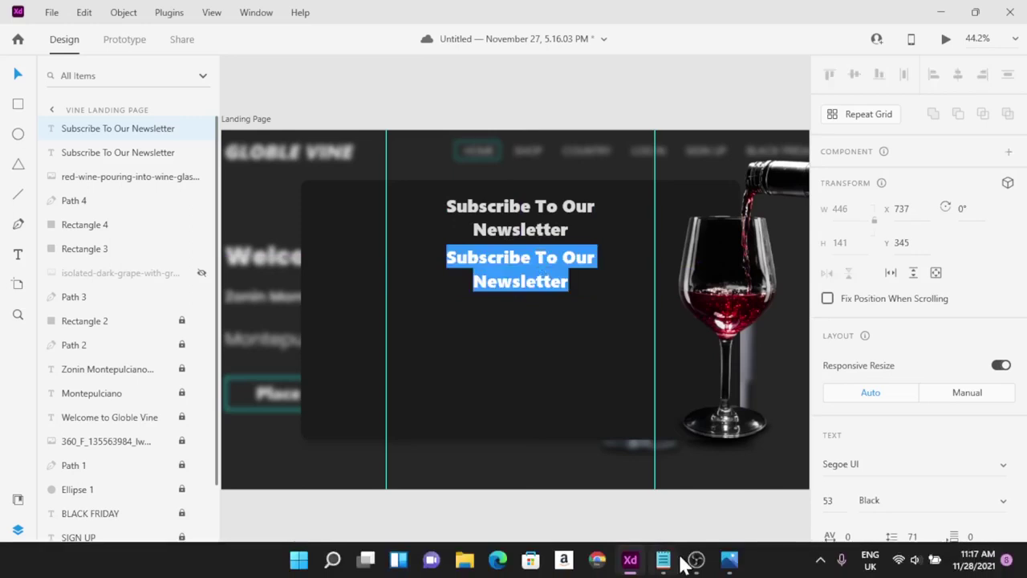
mouse_move(680, 561)
left_click(693, 499)
left_click_drag(544, 200, 210, 189)
key("ctrl+c")
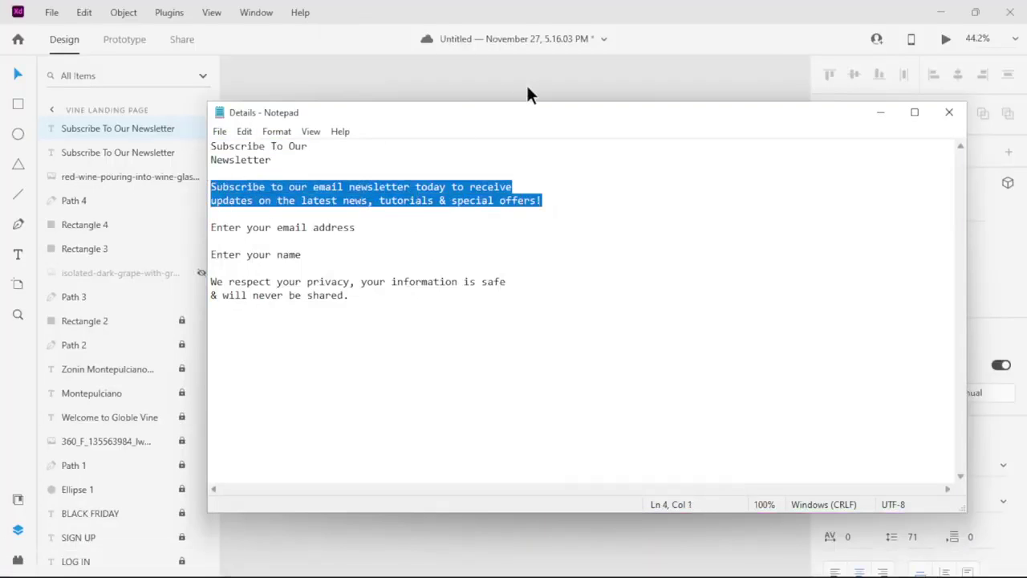
left_click(892, 107)
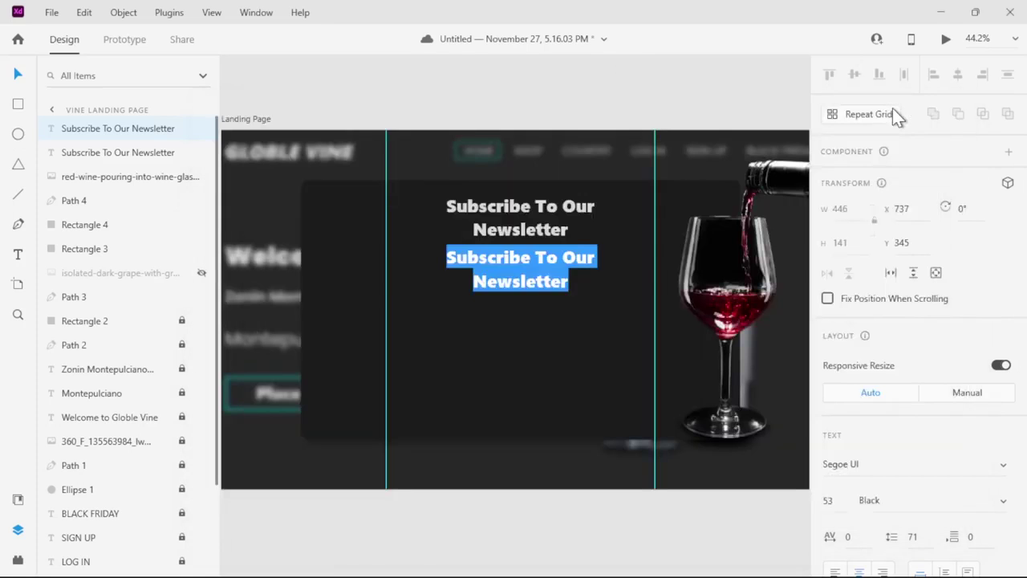
key("ctrl+v")
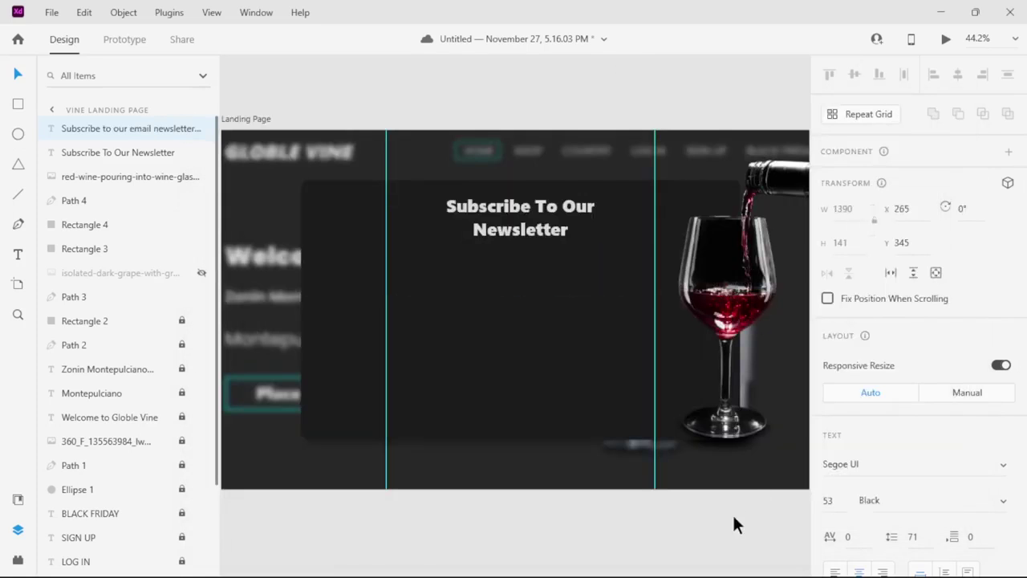
Format the email newsletter description with font size 26 and the Segoe UI Semilight style.
scroll(907, 415, "down", 2)
key("BackSpace")
key("BackSpace")
type("26")
key("Return")
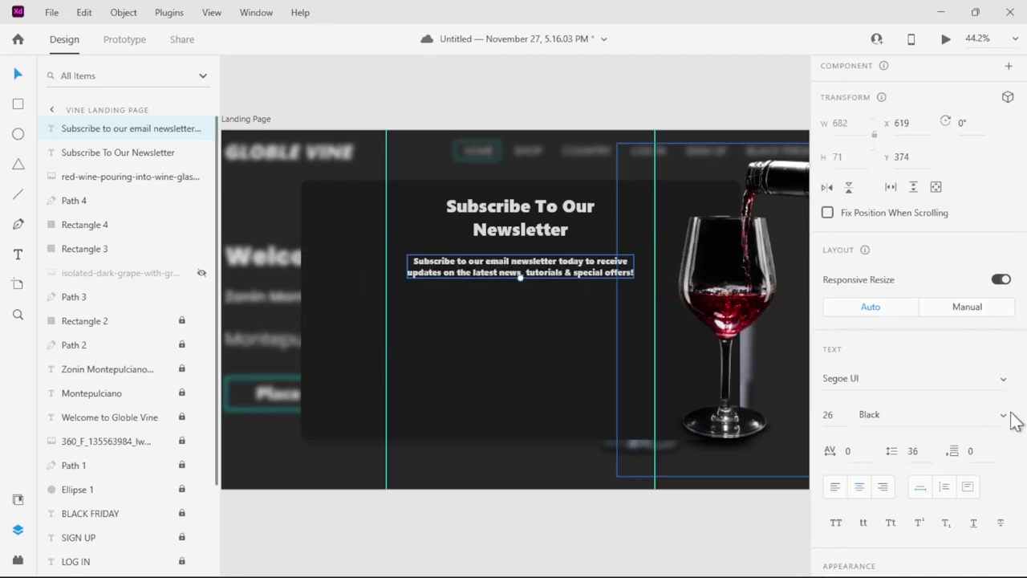
left_click(1001, 415)
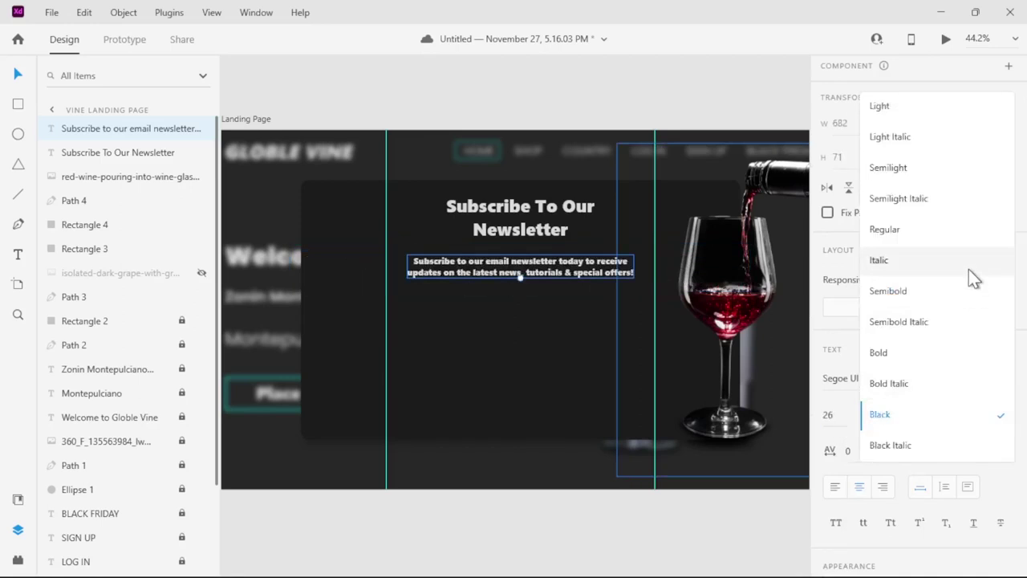
left_click(940, 136)
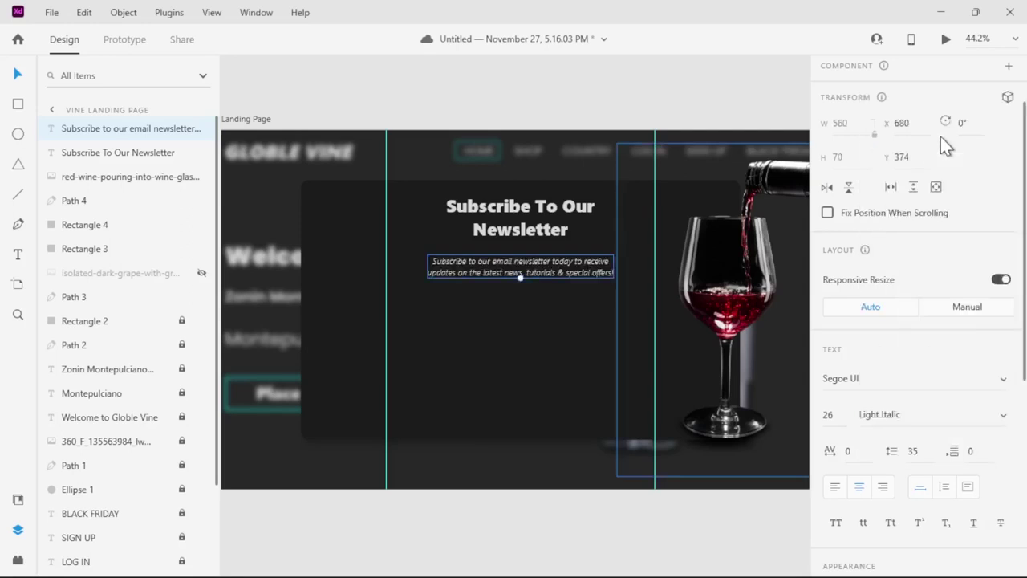
left_click(1006, 417)
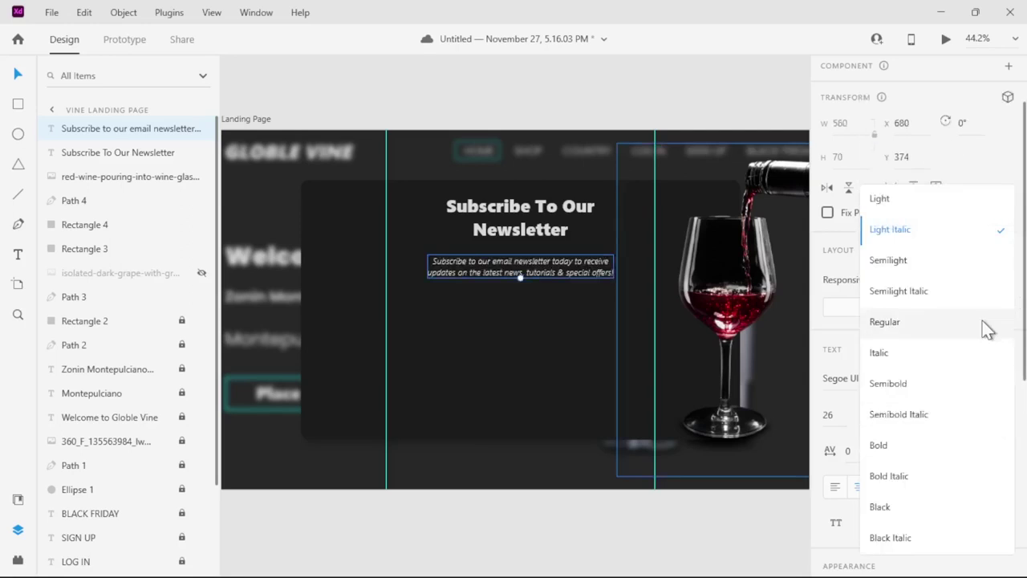
left_click(974, 273)
left_click(690, 505)
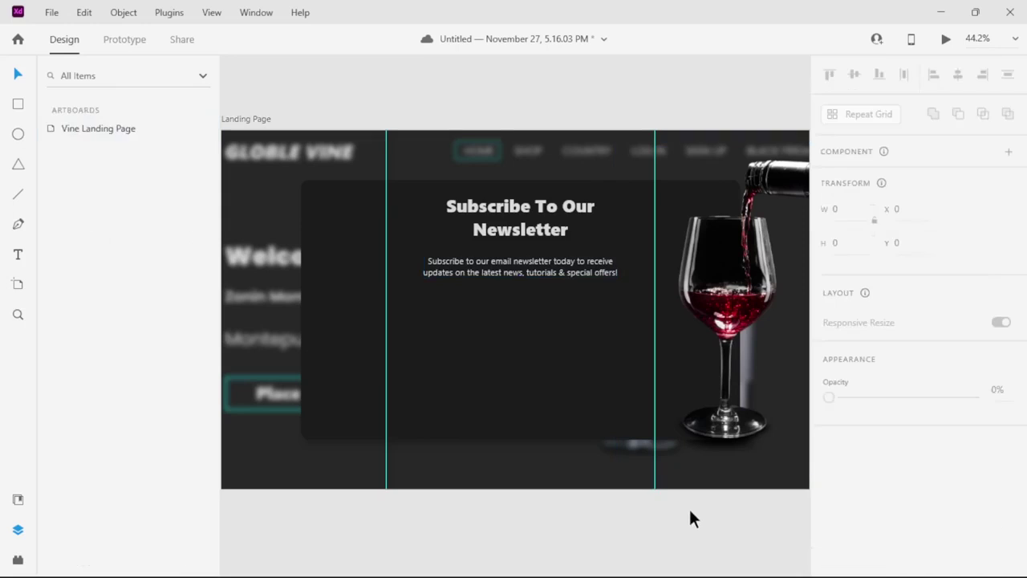
Reduce the description text's font size to 23.
left_click(543, 273)
scroll(852, 420, "down", 1)
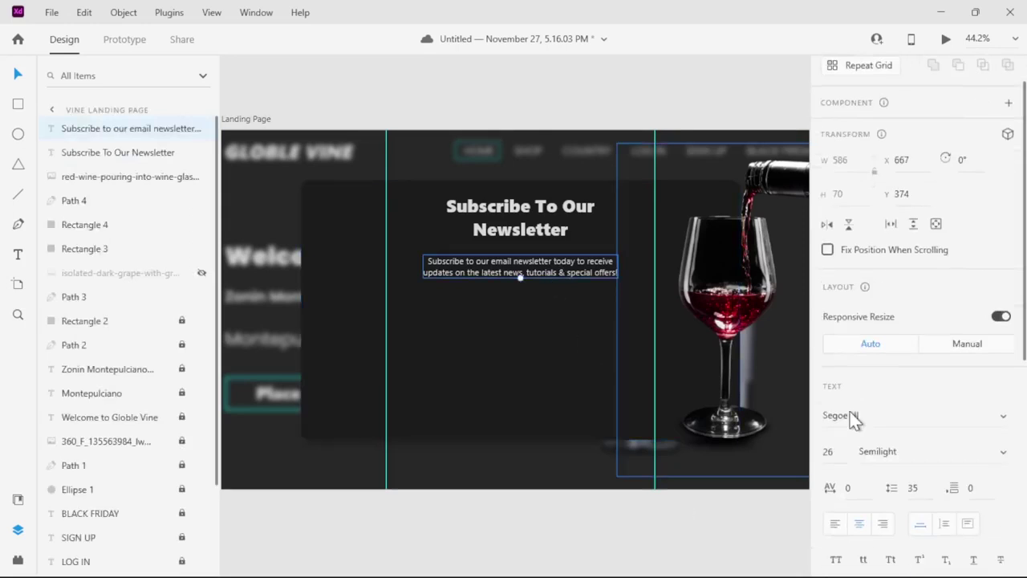
left_click(838, 455)
key("Down")
key("Down")
key("Down")
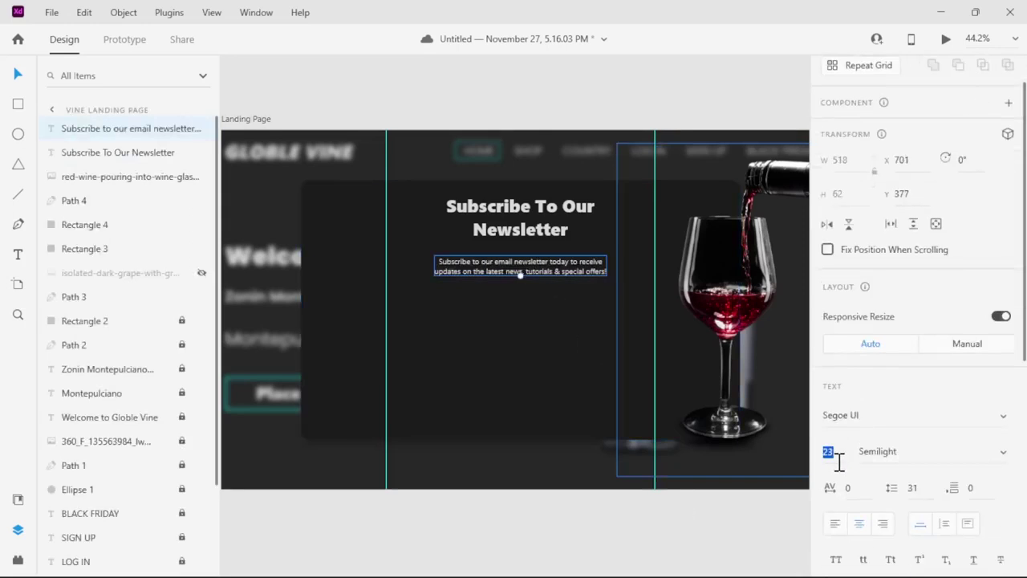
Nudge the description text straight up so it sits closely beneath the newsletter heading.
key("Up")
key("Up")
key("Up")
key("Up")
key("Up")
key("Up")
key("Up")
key("Up")
key("Up")
key("Up")
key("Up")
key("Up")
key("Up")
key("Up")
key("Up")
key("Up")
key("Up")
key("Up")
key("Up")
key("Up")
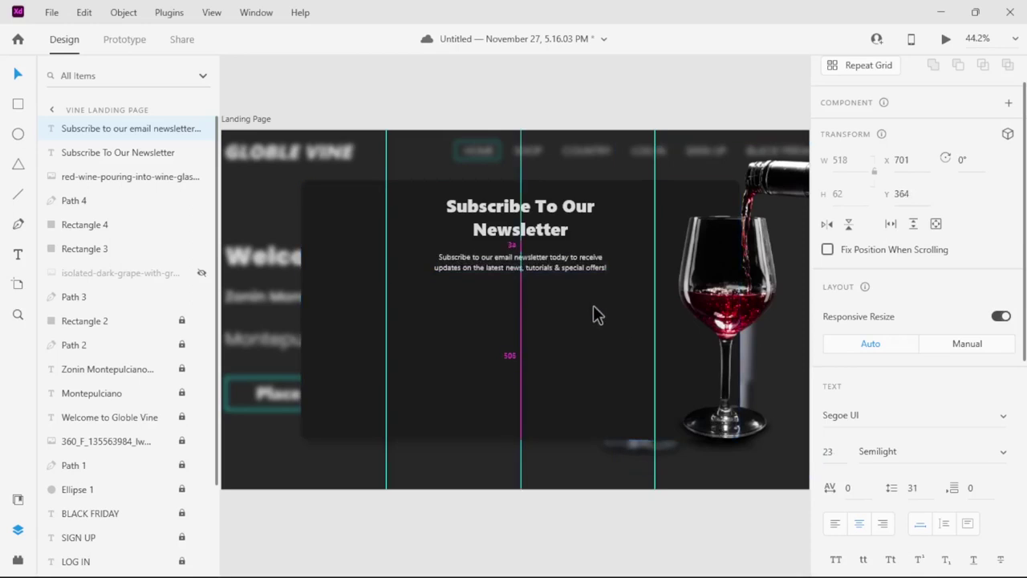
left_click(517, 501)
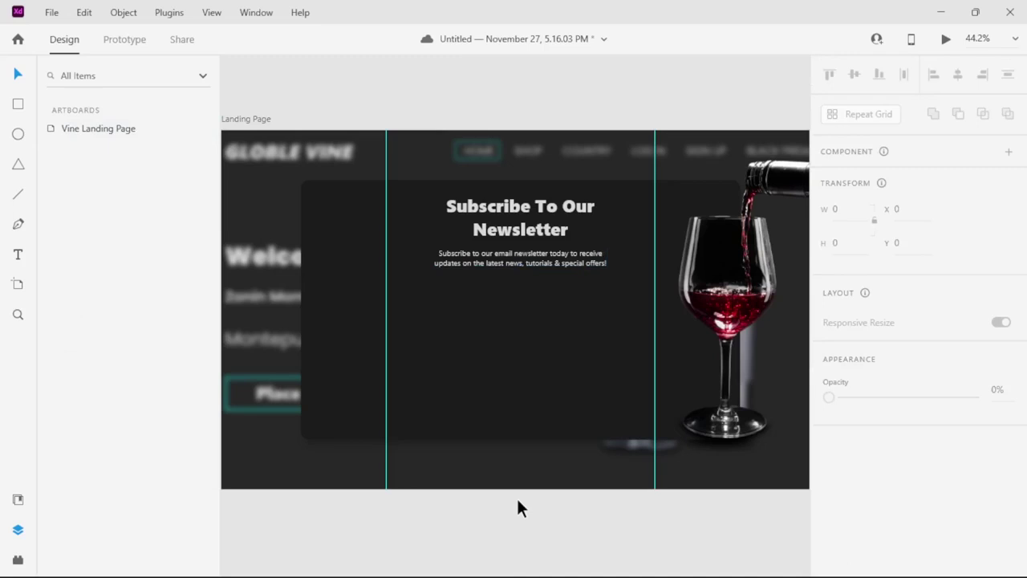
Draw a rectangle of about 810 × 80 between the two vertical guides, below the description text, at about X 555, Y 470.
left_click(17, 105)
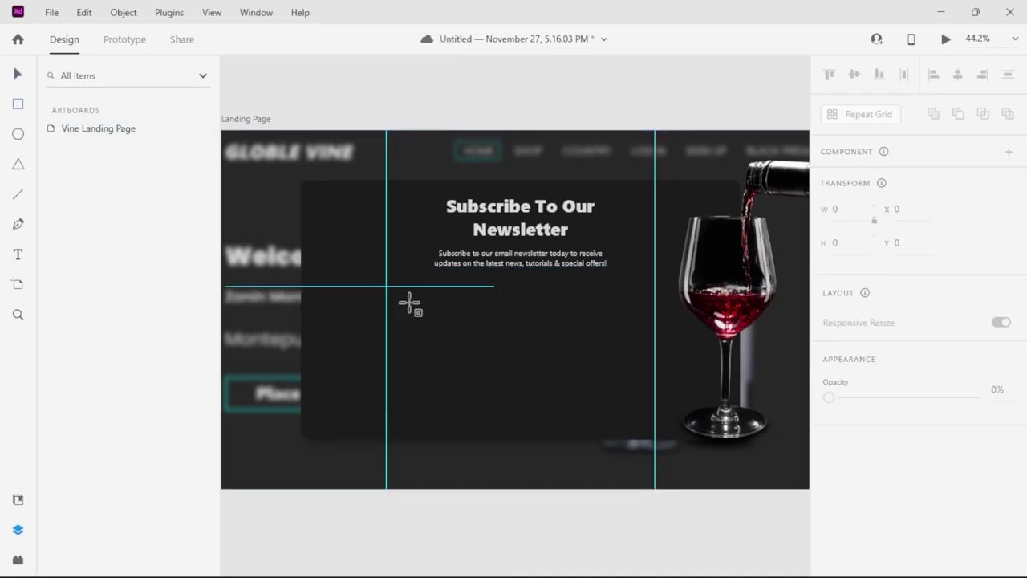
mouse_move(387, 288)
left_mouse_down()
mouse_move(678, 311)
mouse_move(660, 312)
left_mouse_up()
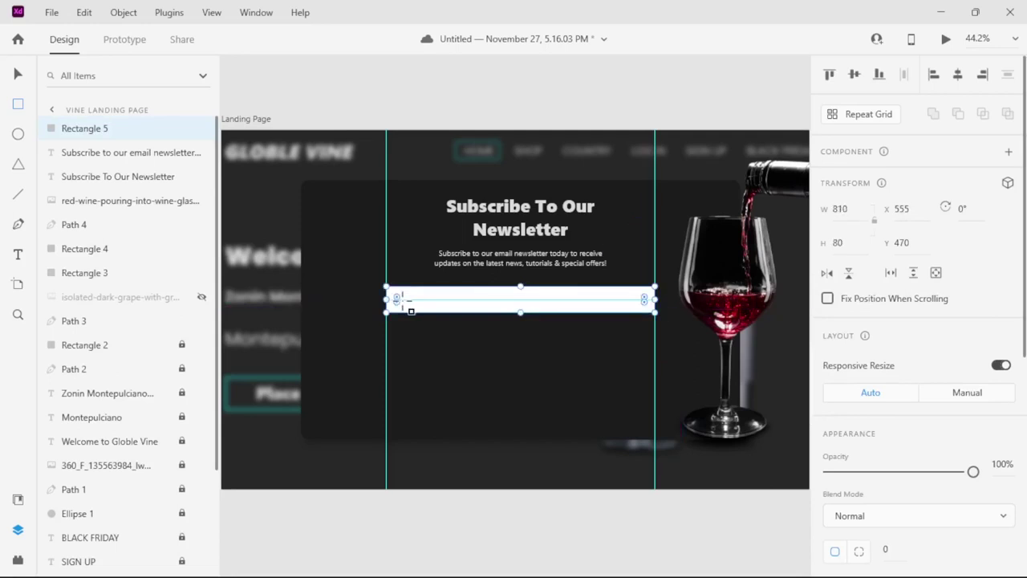